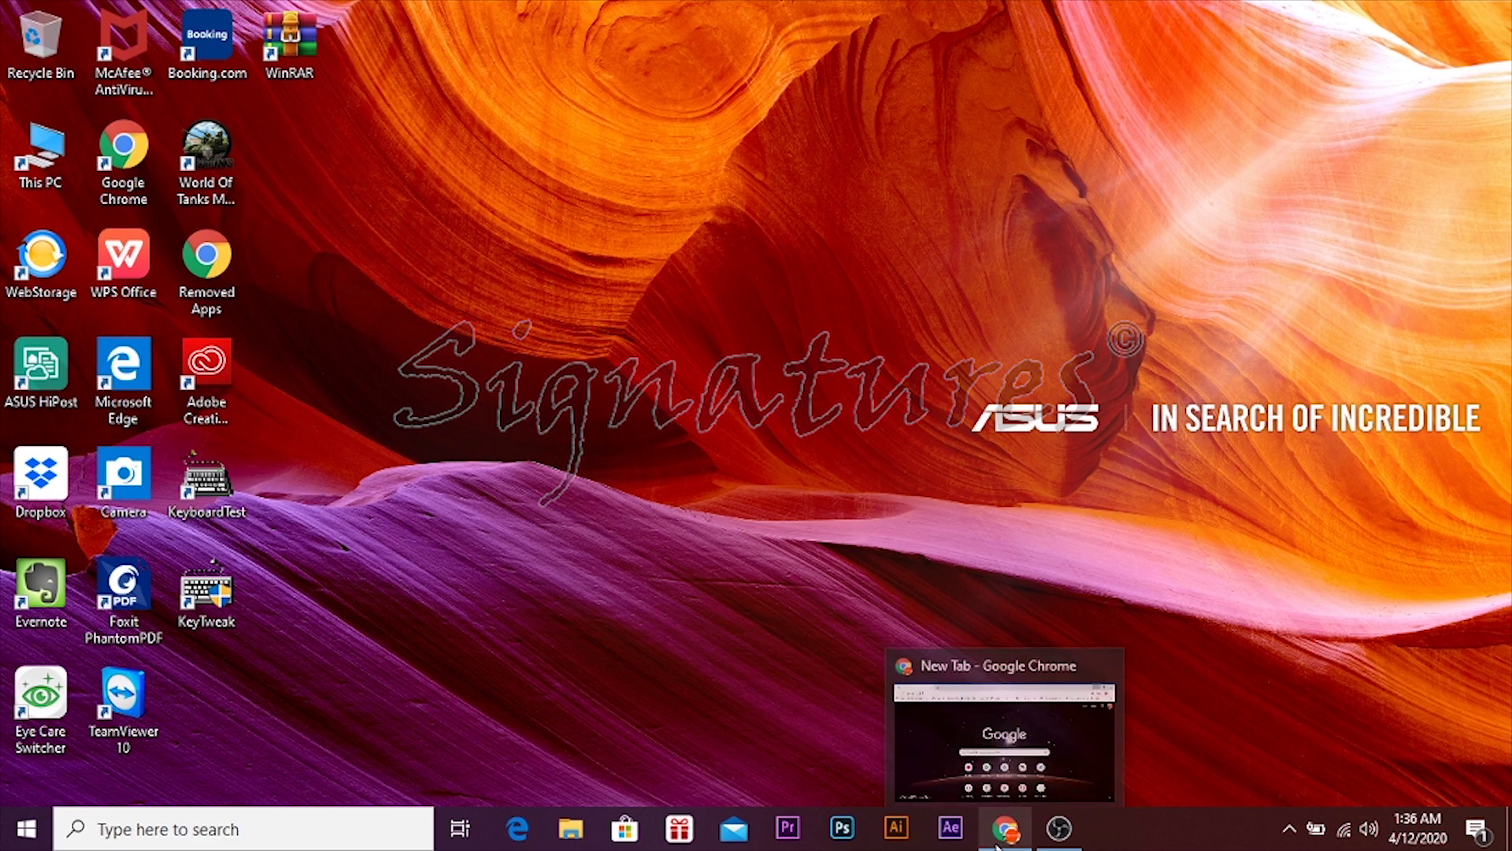
- Restore the Chrome New Tab window from the taskbar
click(989, 757)
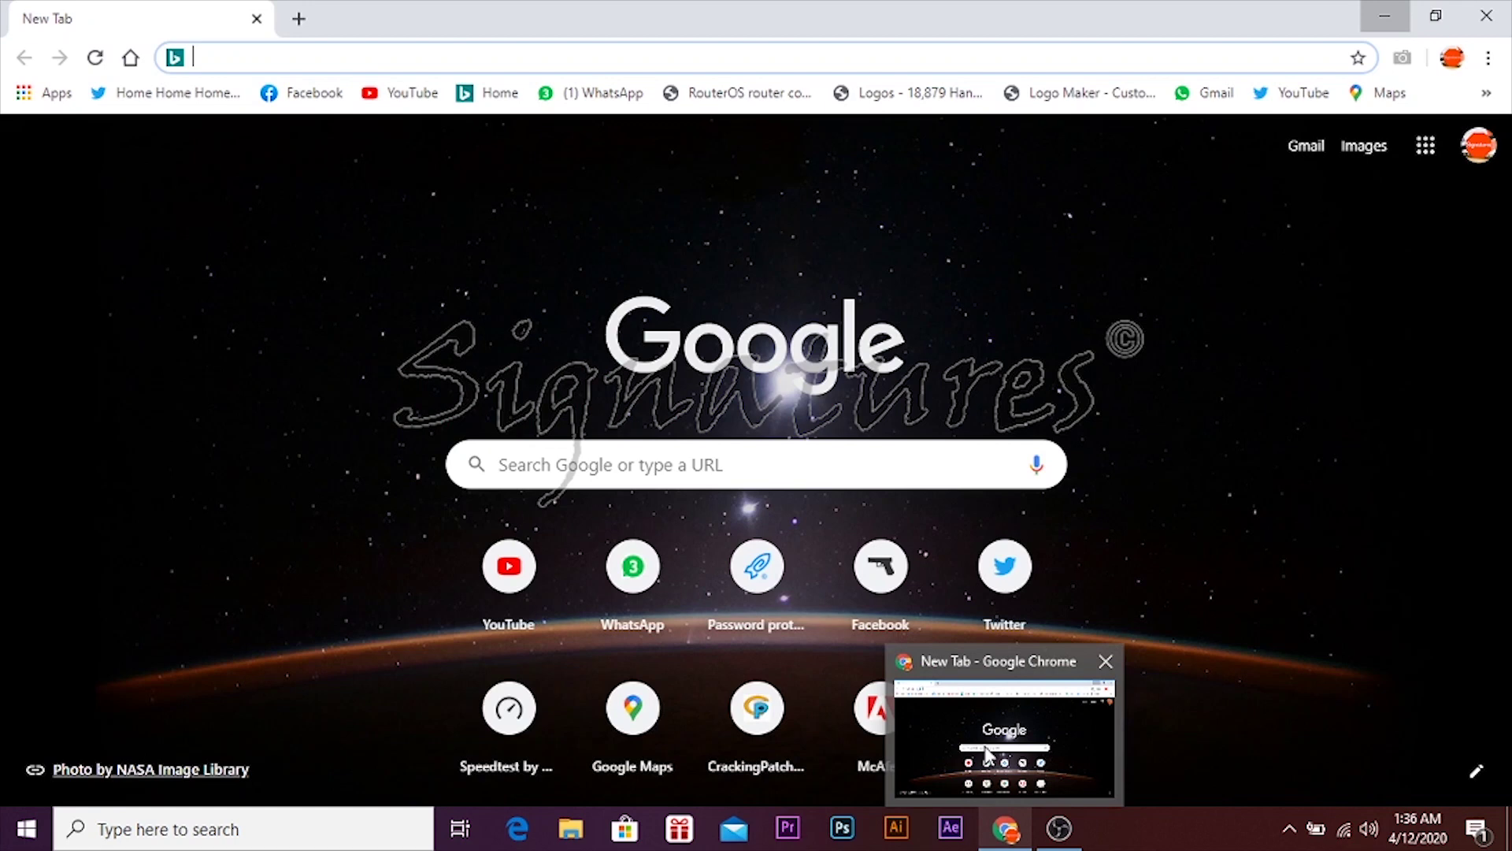
- Open the pasted workupload link, enter the file password, and download the IDM 6.35 rar archive
right_click(312, 58)
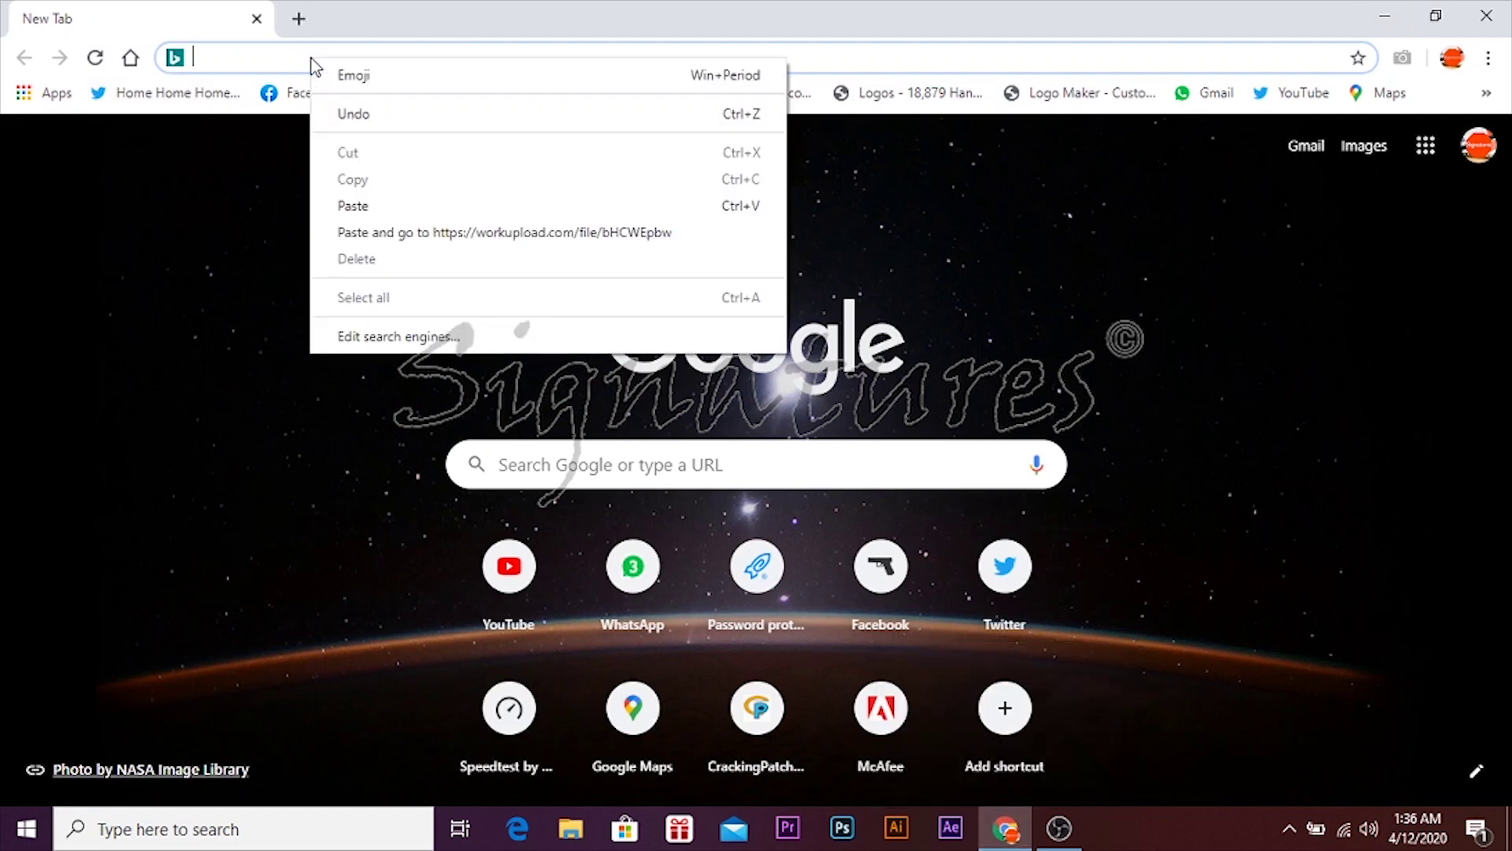
click(426, 232)
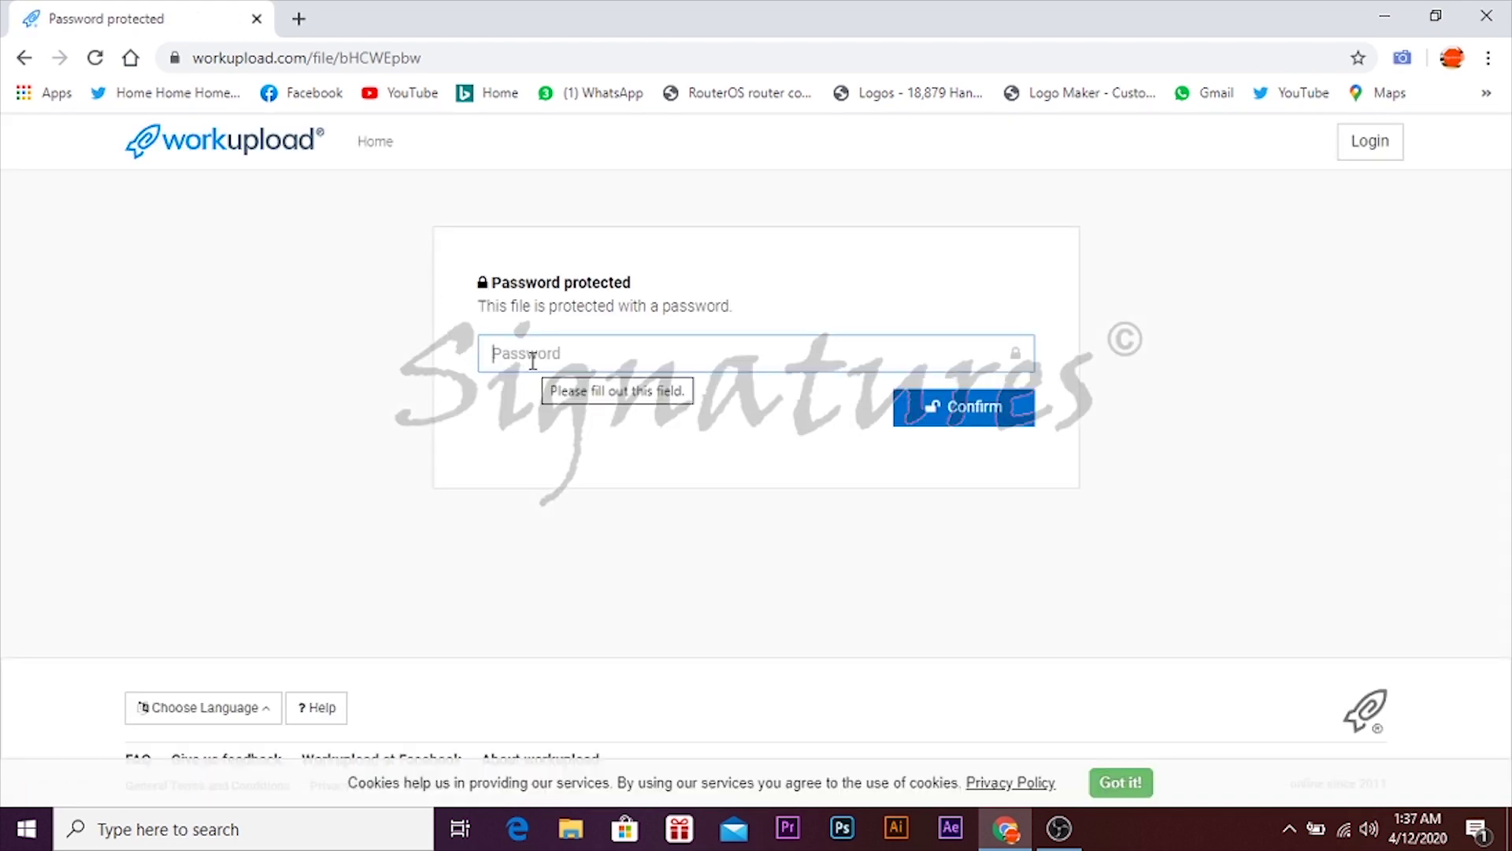
text(a)
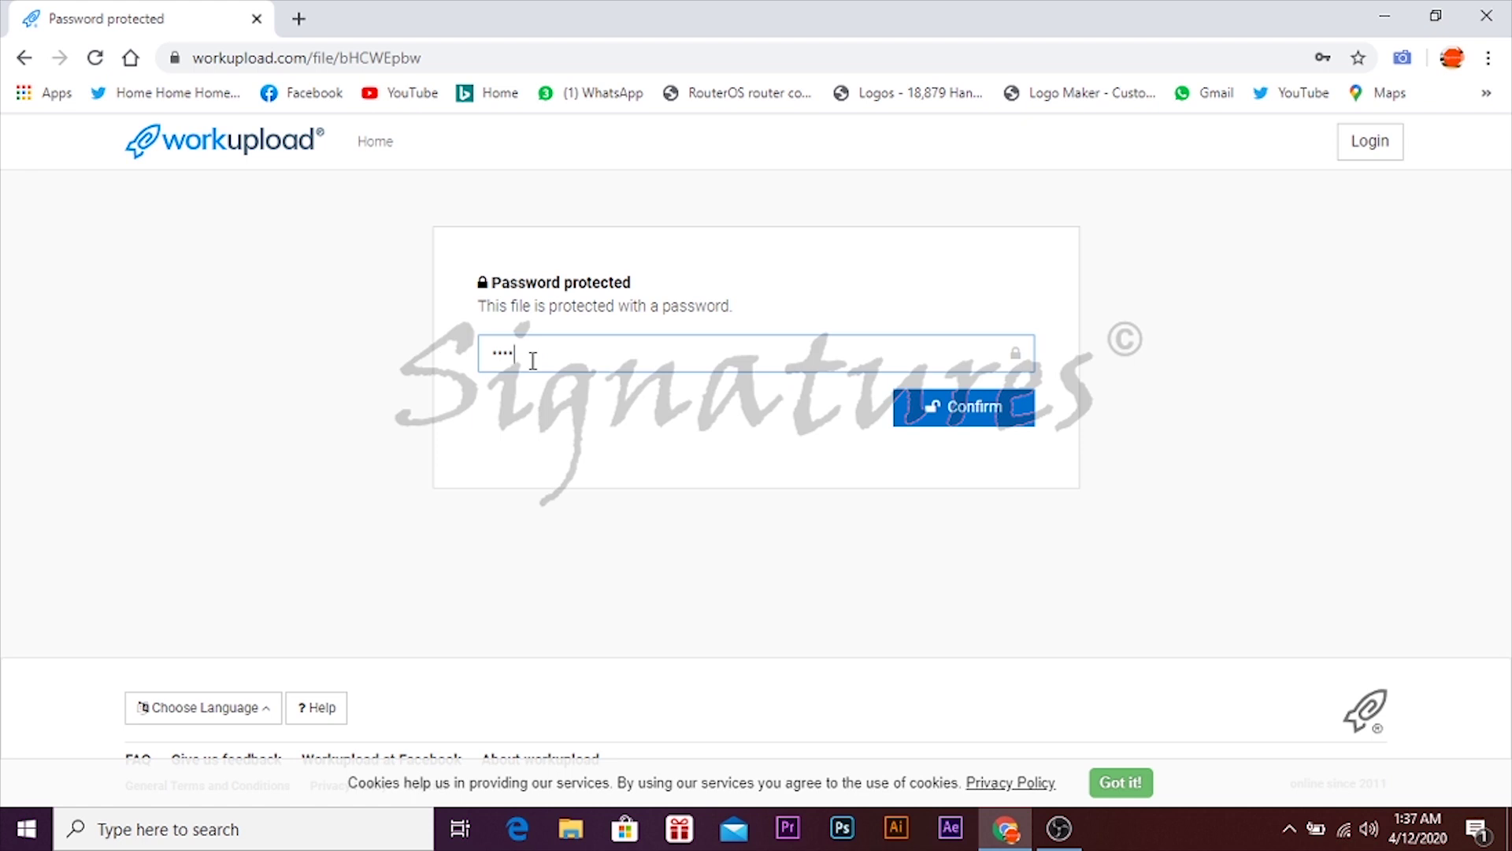
key(Return)
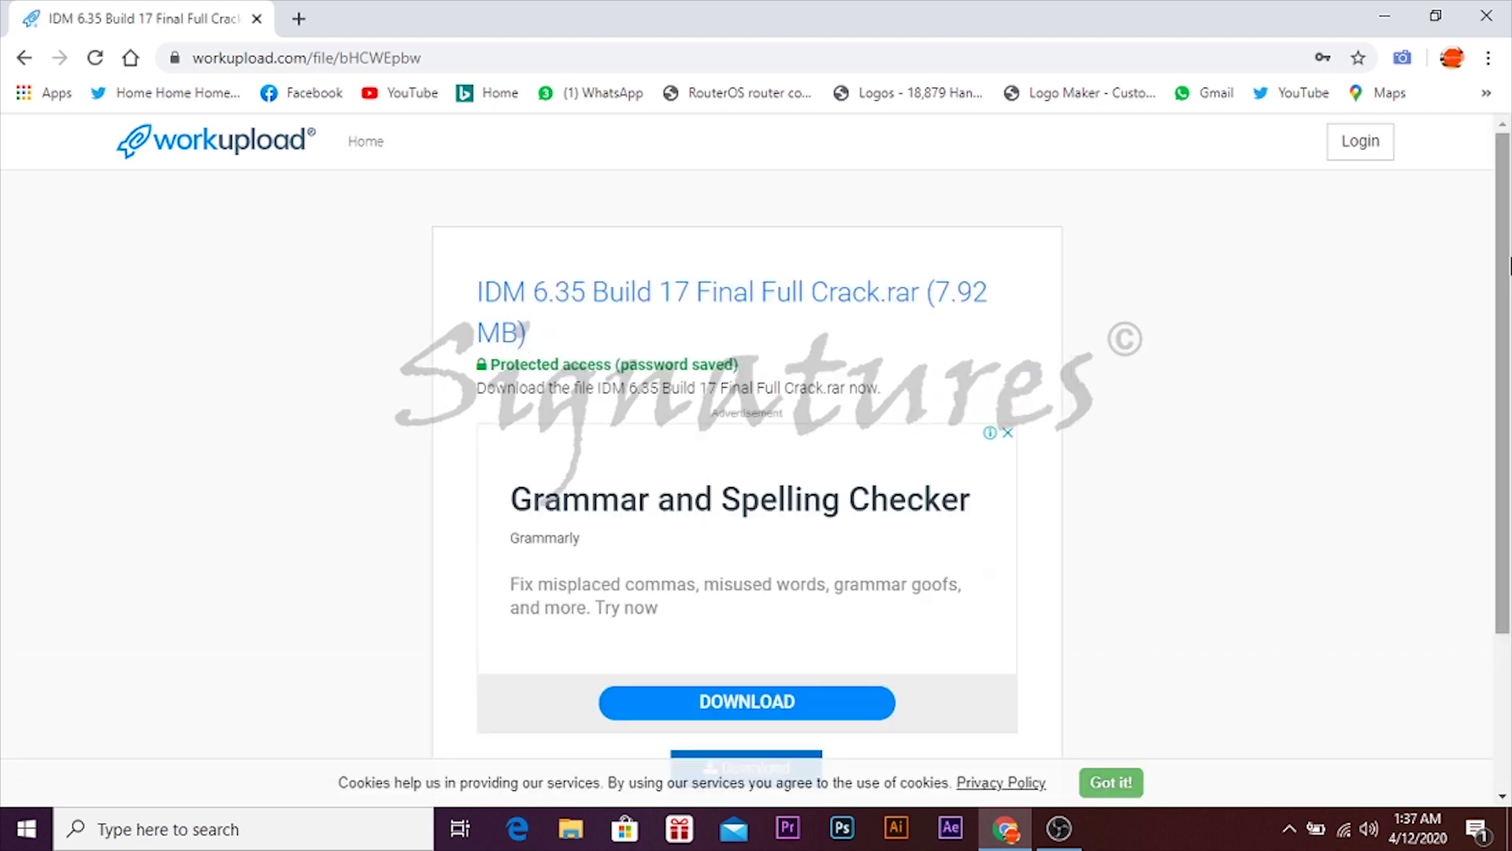
drag(1505, 260, 1503, 338)
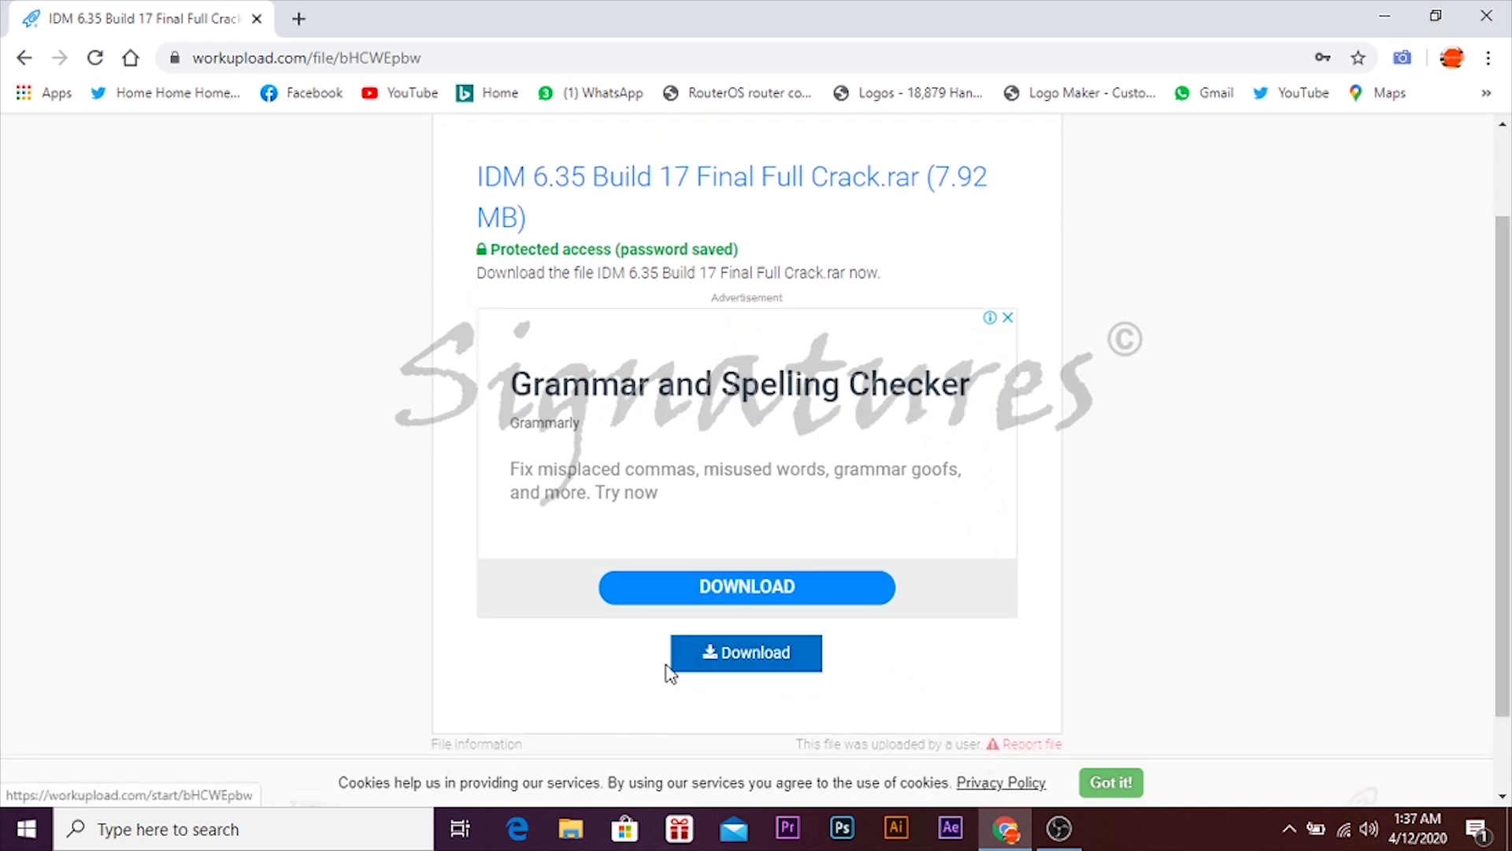
click(797, 672)
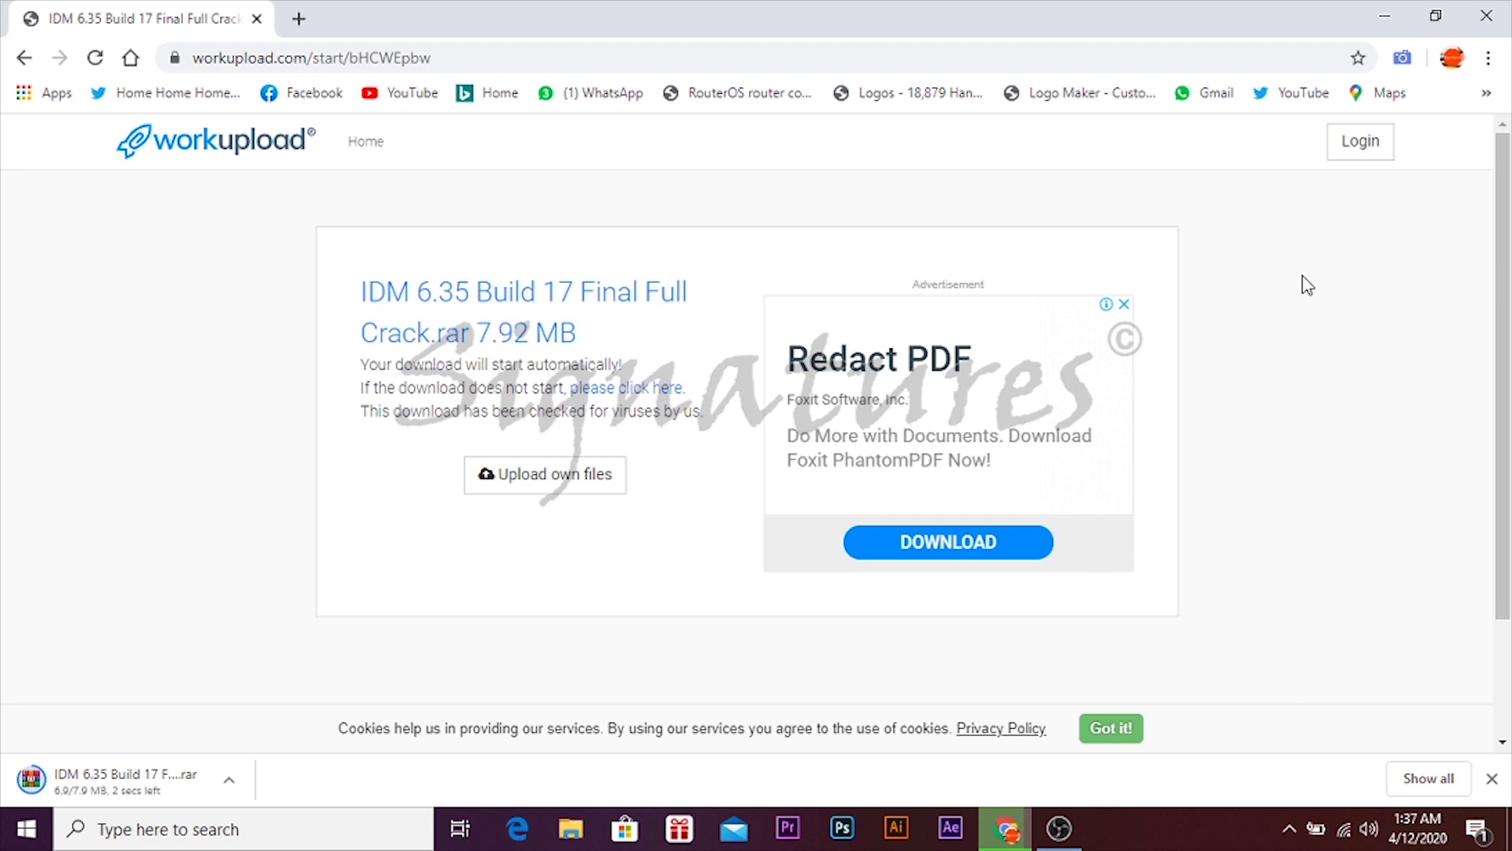
- Extract the IDM archive with Extract Here in This PC > Downloads
click(1383, 22)
right_click(631, 195)
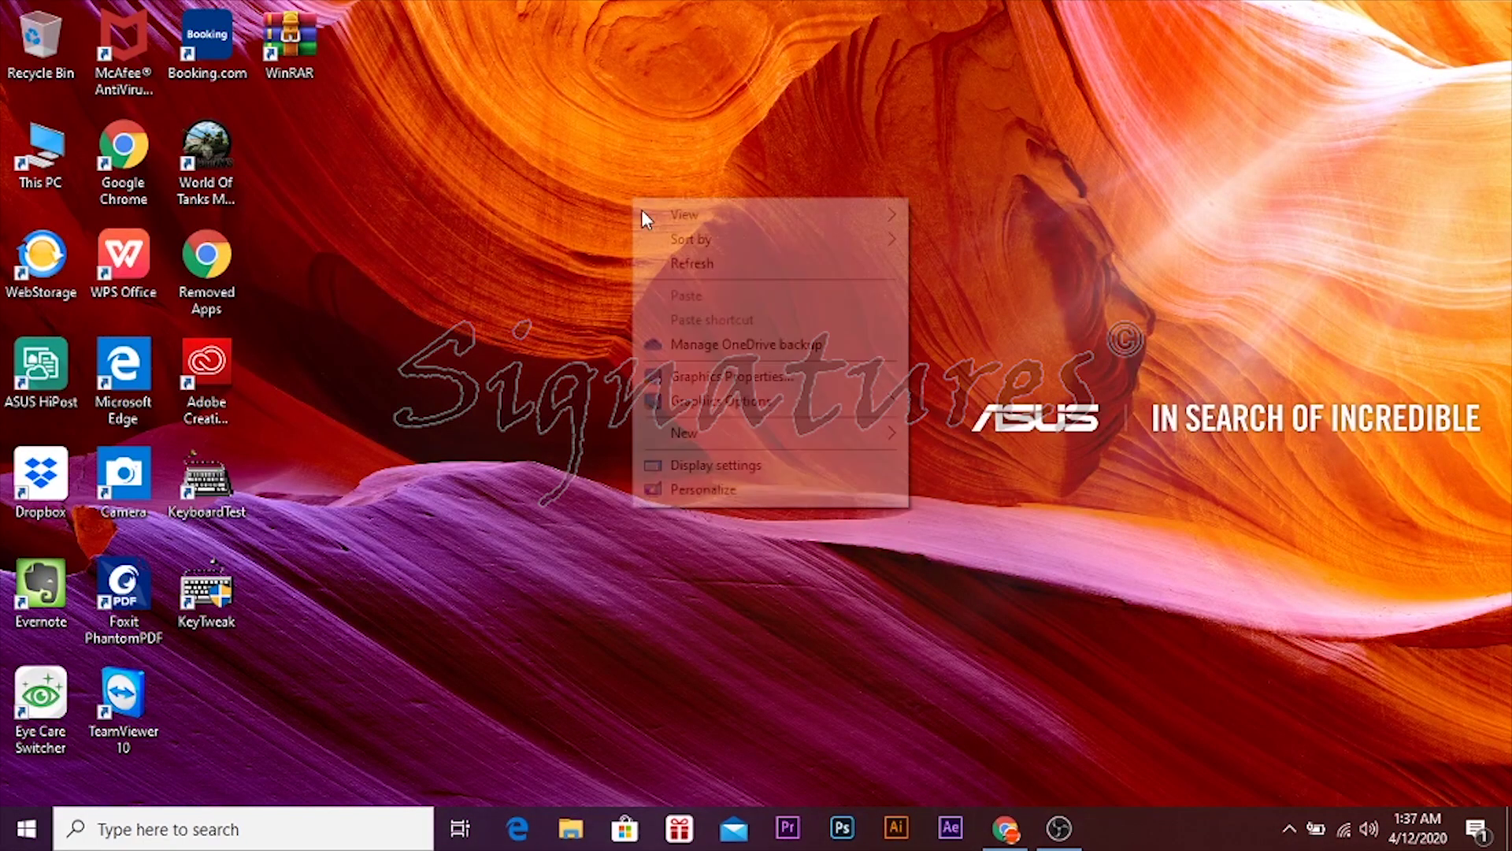
click(706, 274)
double_click(46, 164)
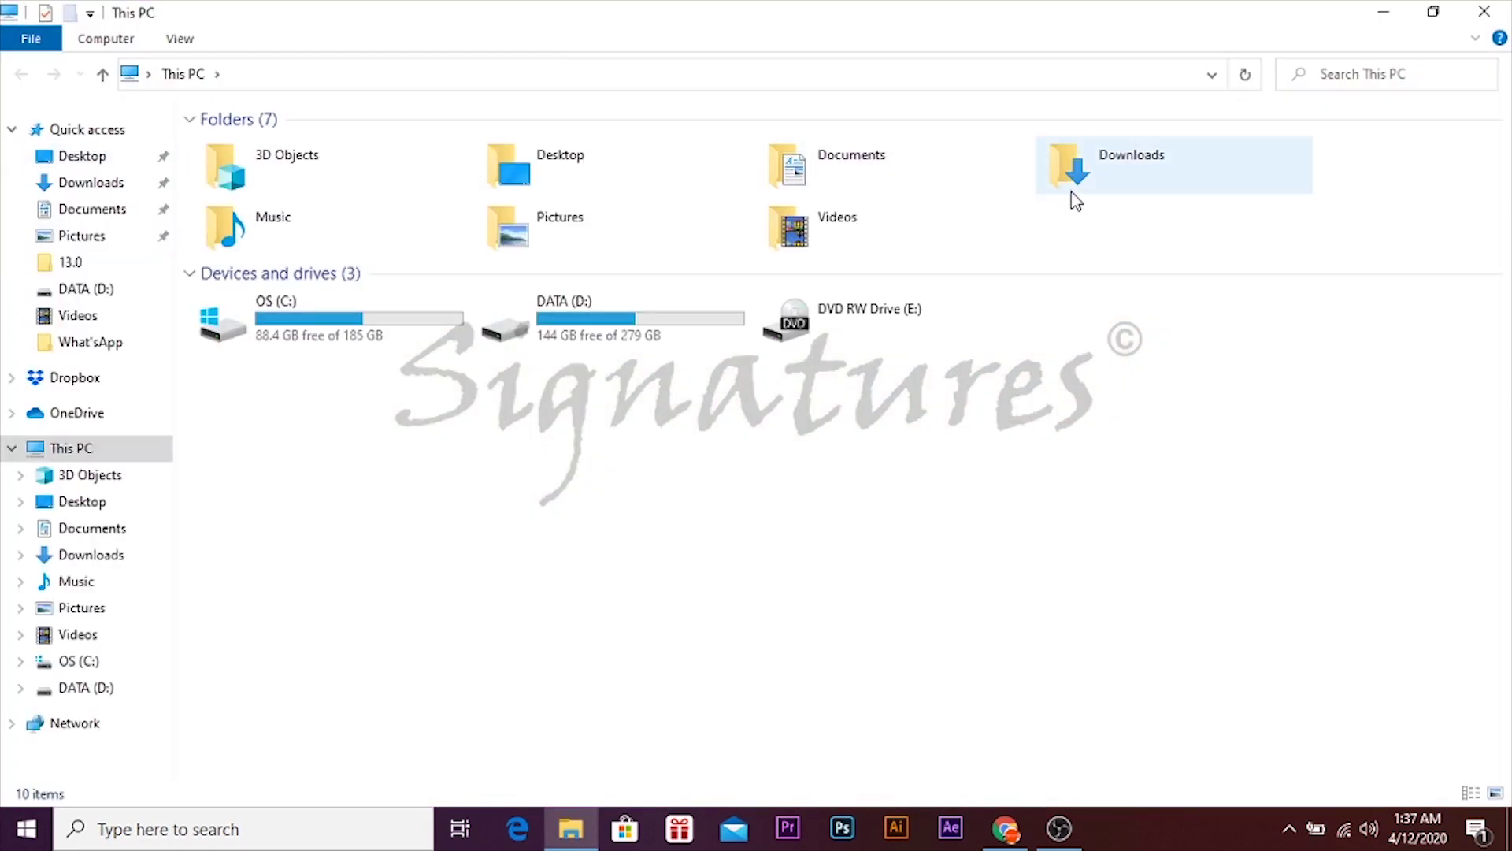
double_click(1073, 197)
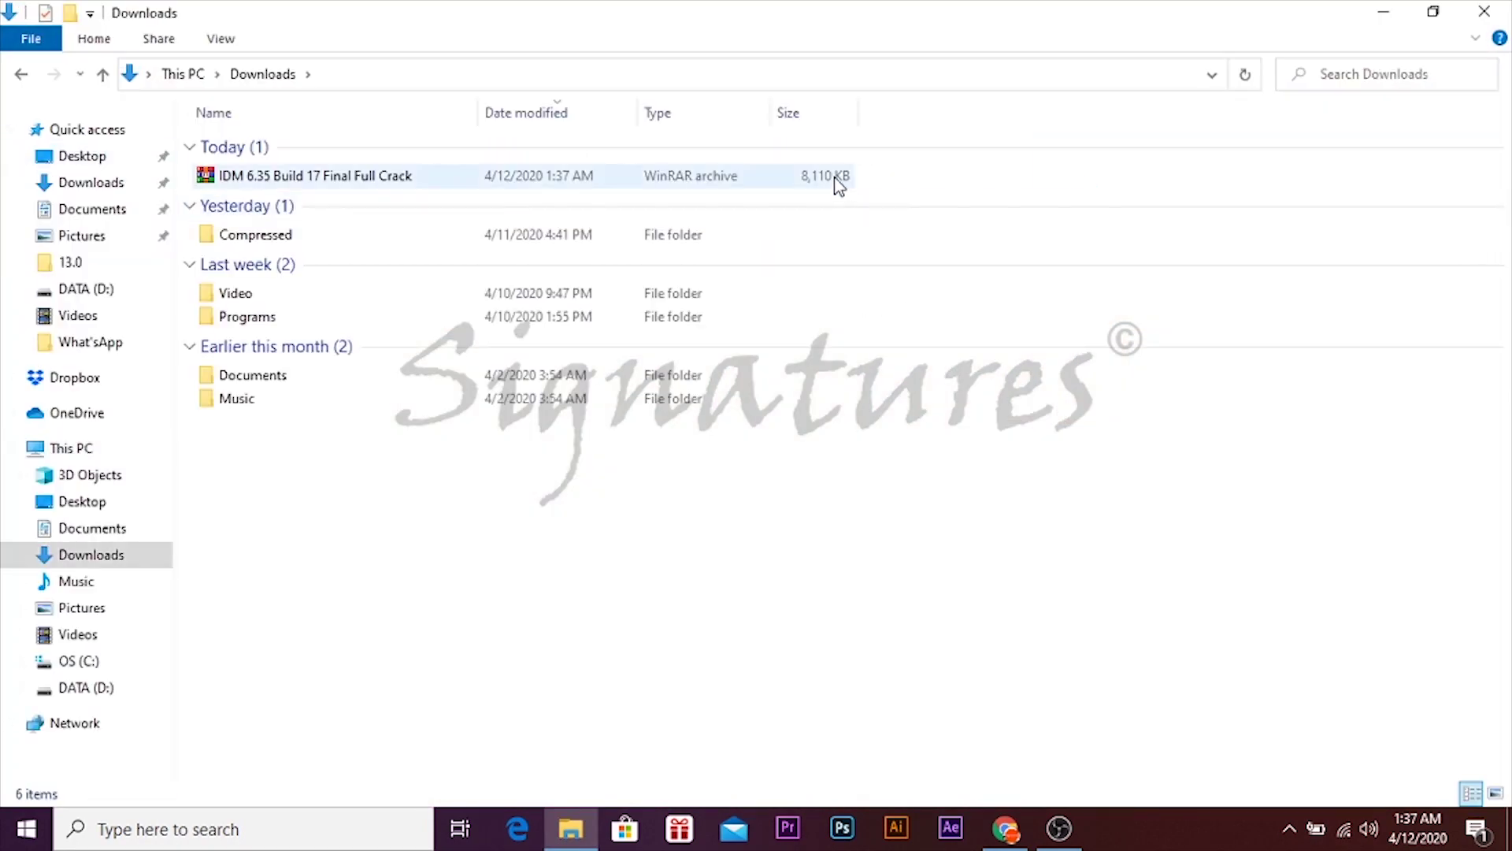
right_click(681, 182)
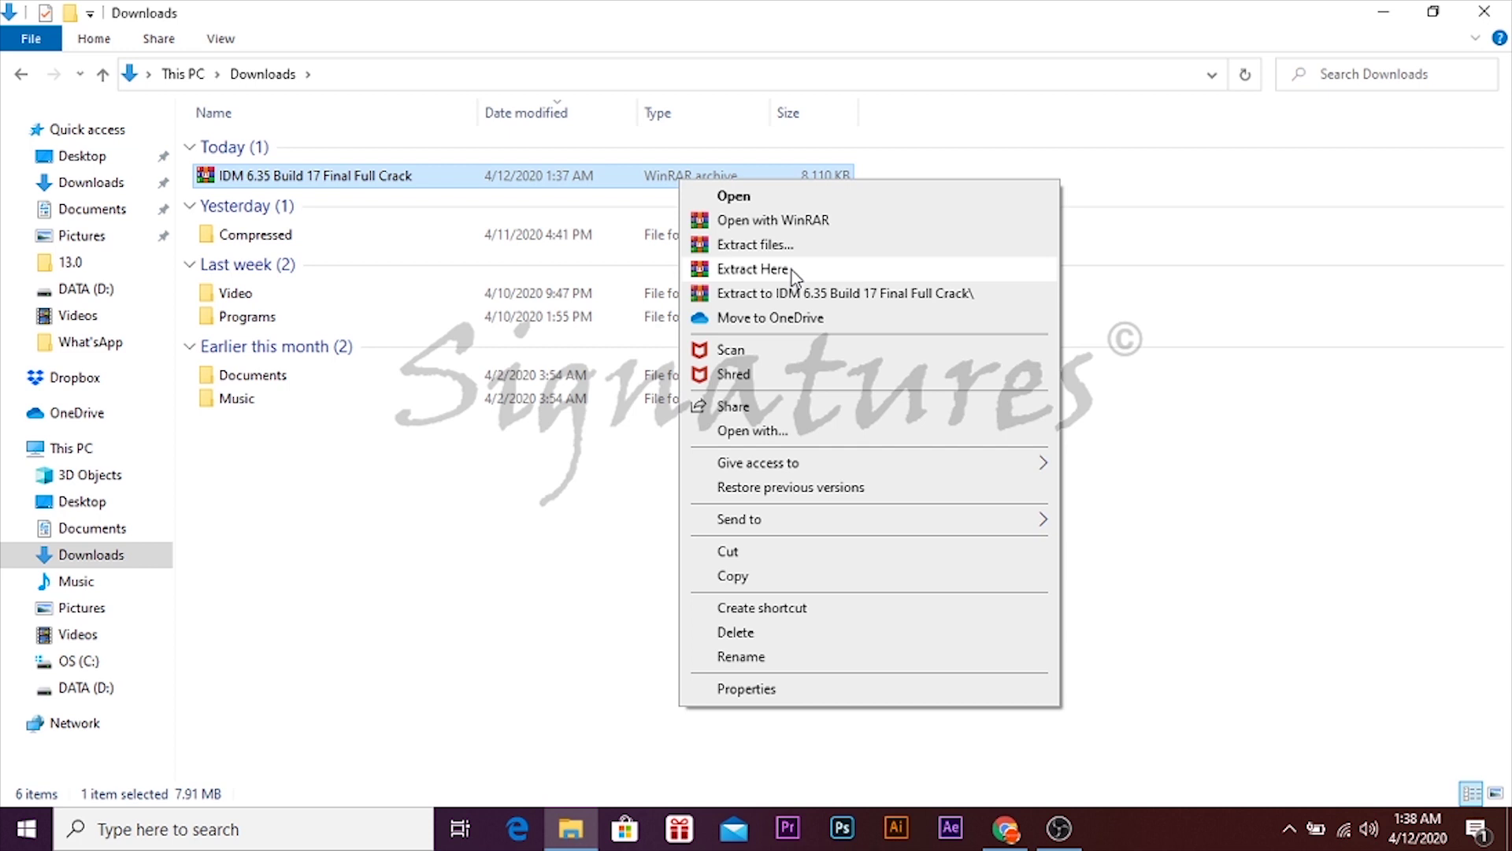
click(791, 271)
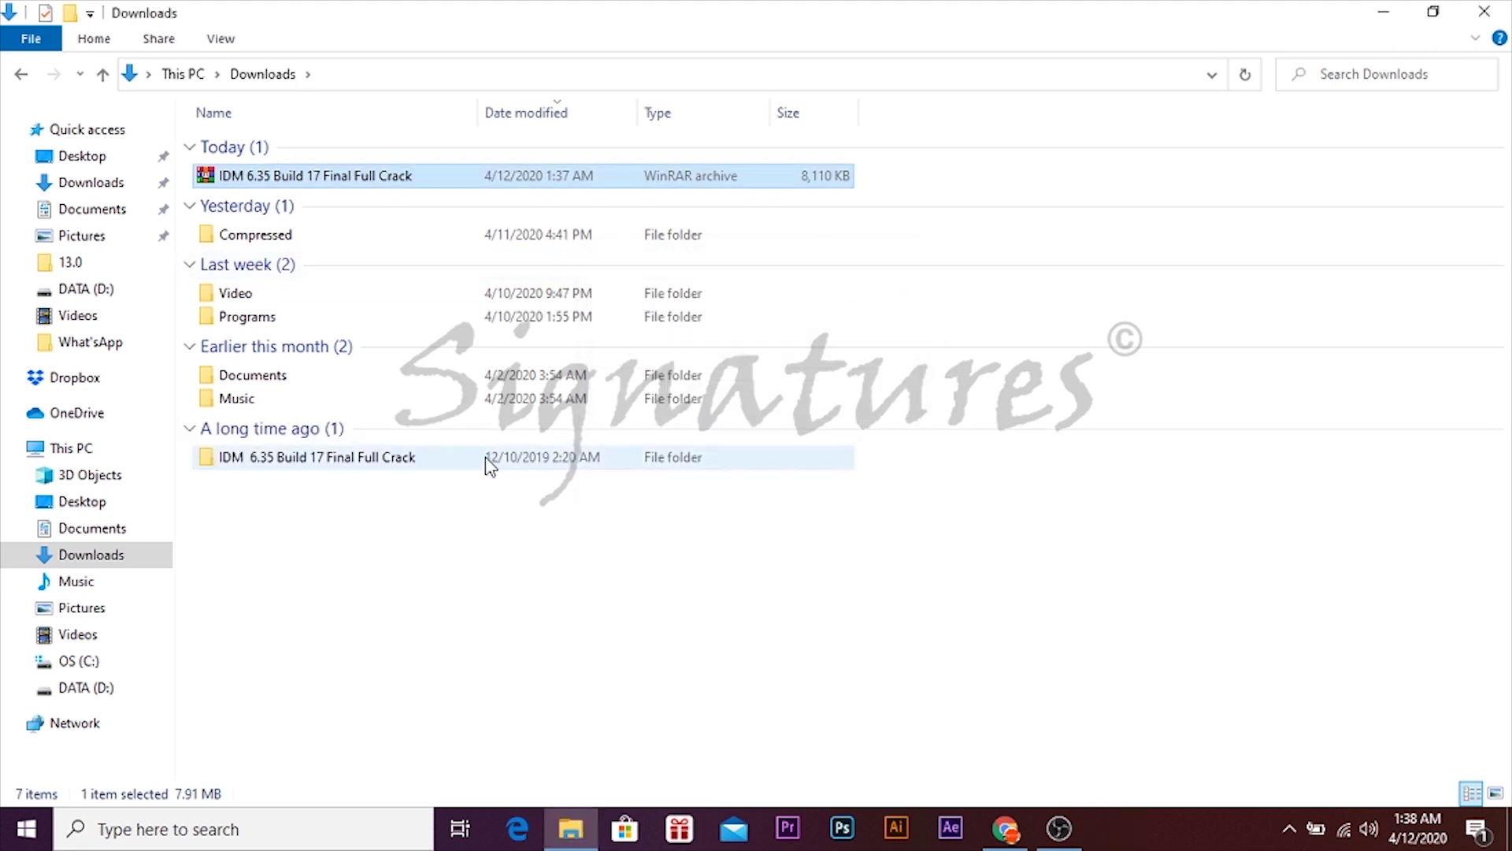
- Run the idman635build17f installer from the extracted folder as administrator
double_click(488, 464)
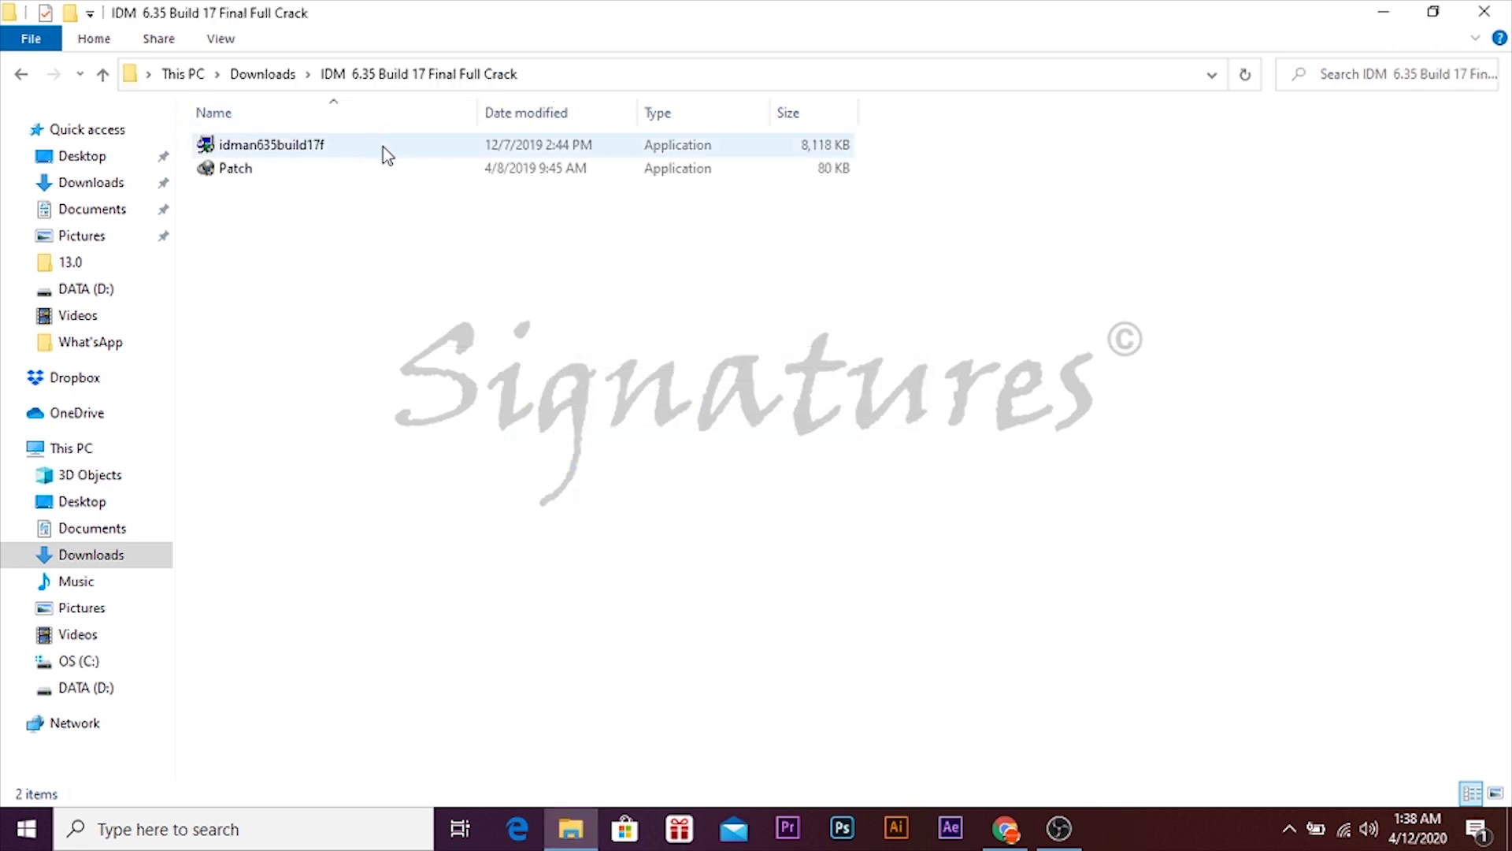
click(424, 150)
right_click(426, 152)
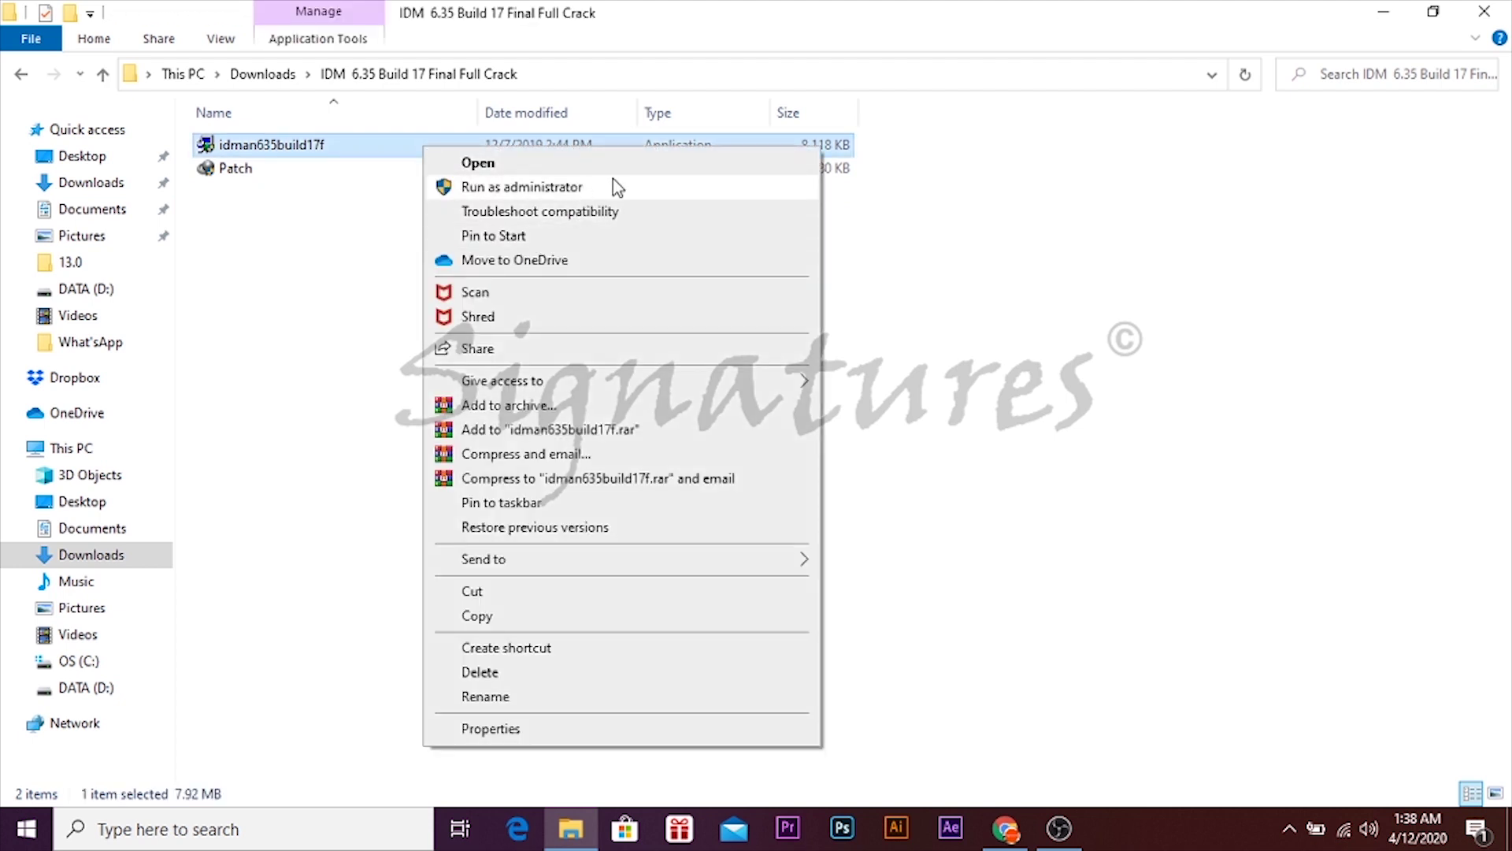
click(612, 179)
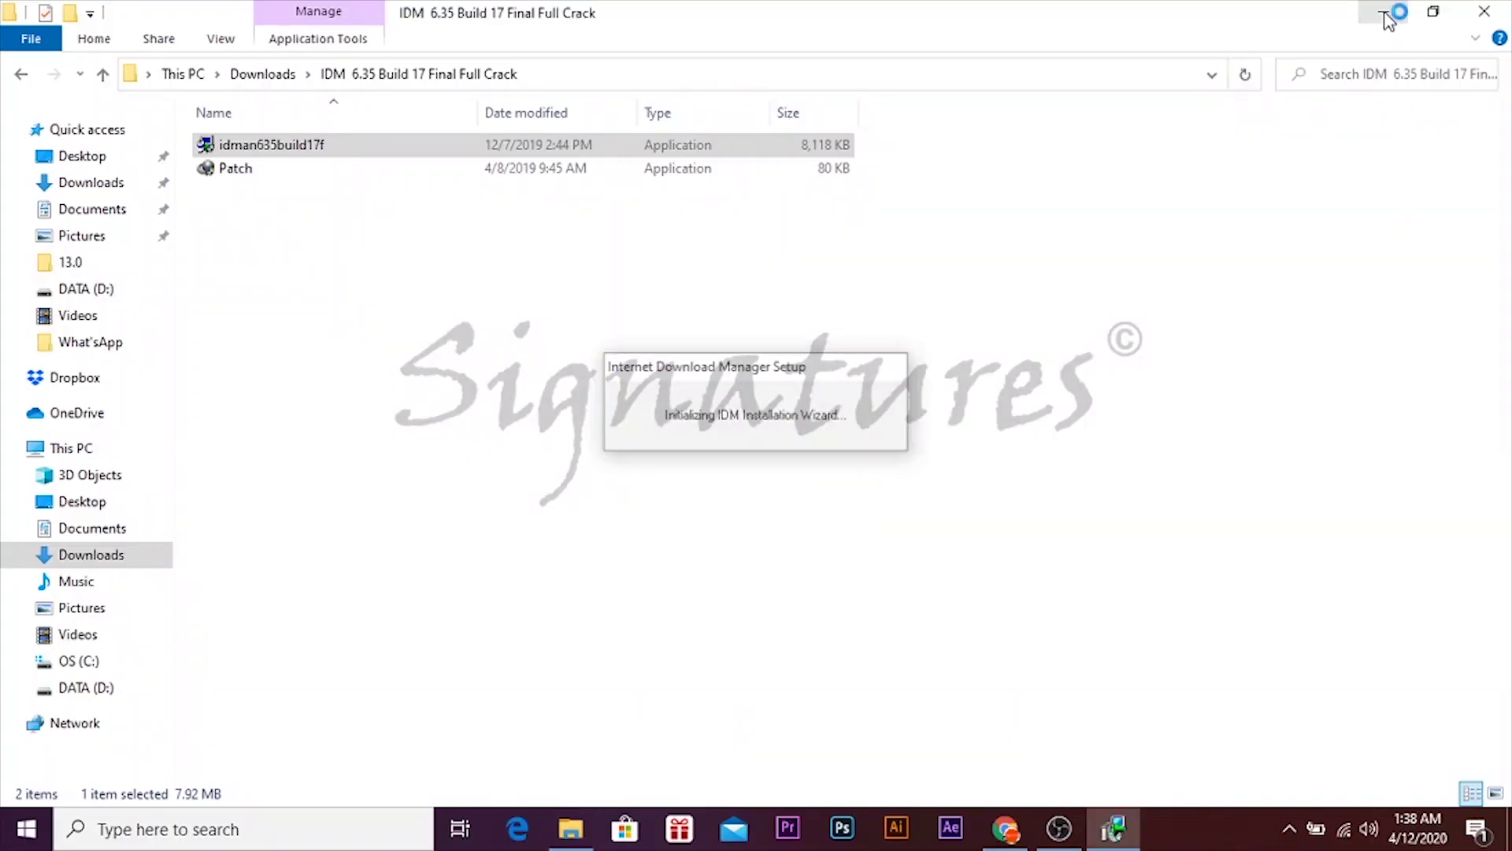
- Install Internet Download Manager, accepting the license and the default destination folder
click(1385, 13)
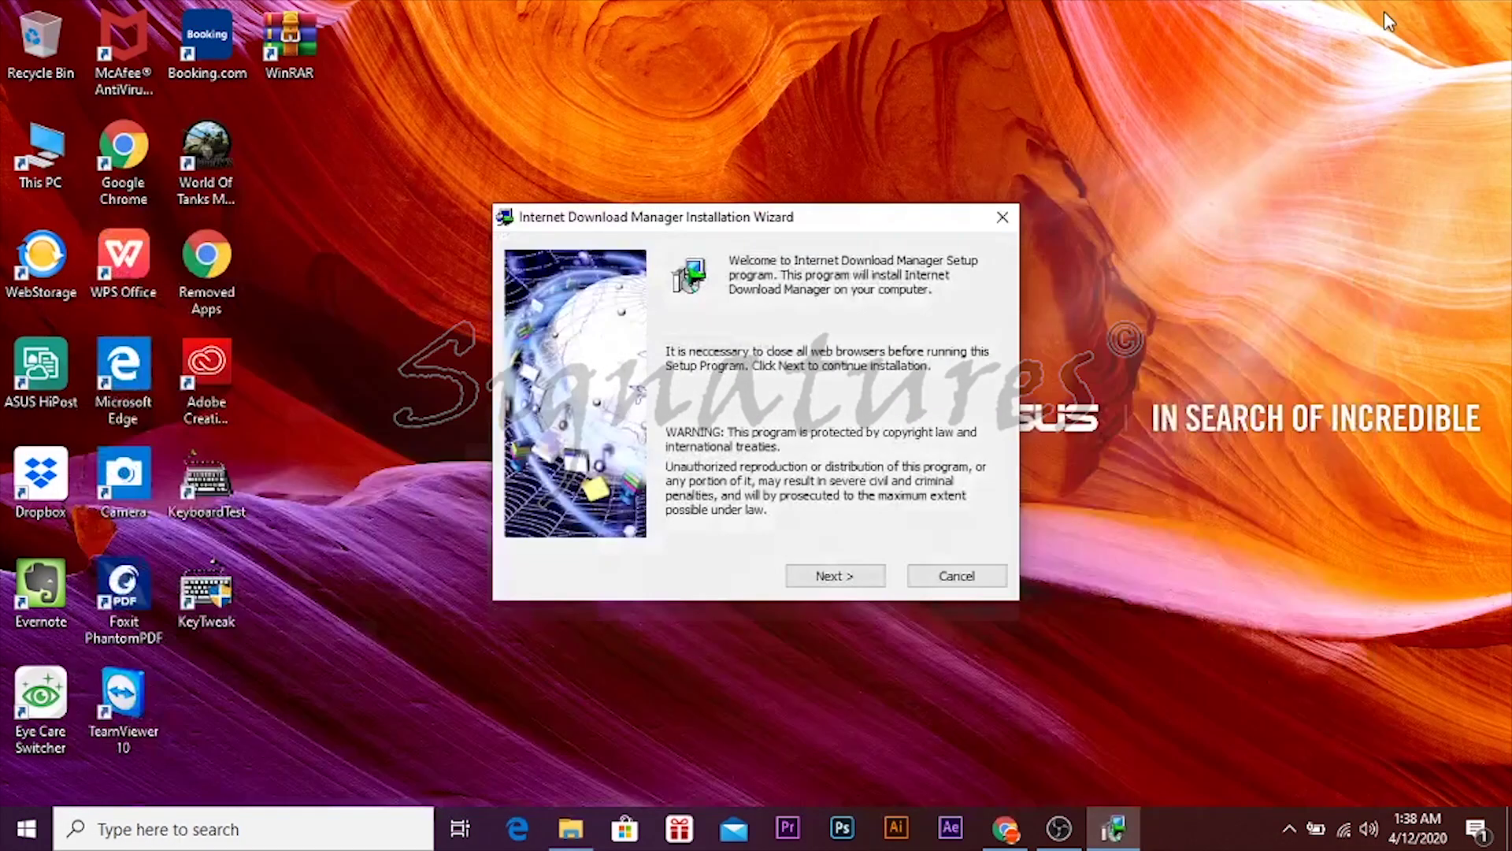
right_click(1309, 71)
click(1327, 134)
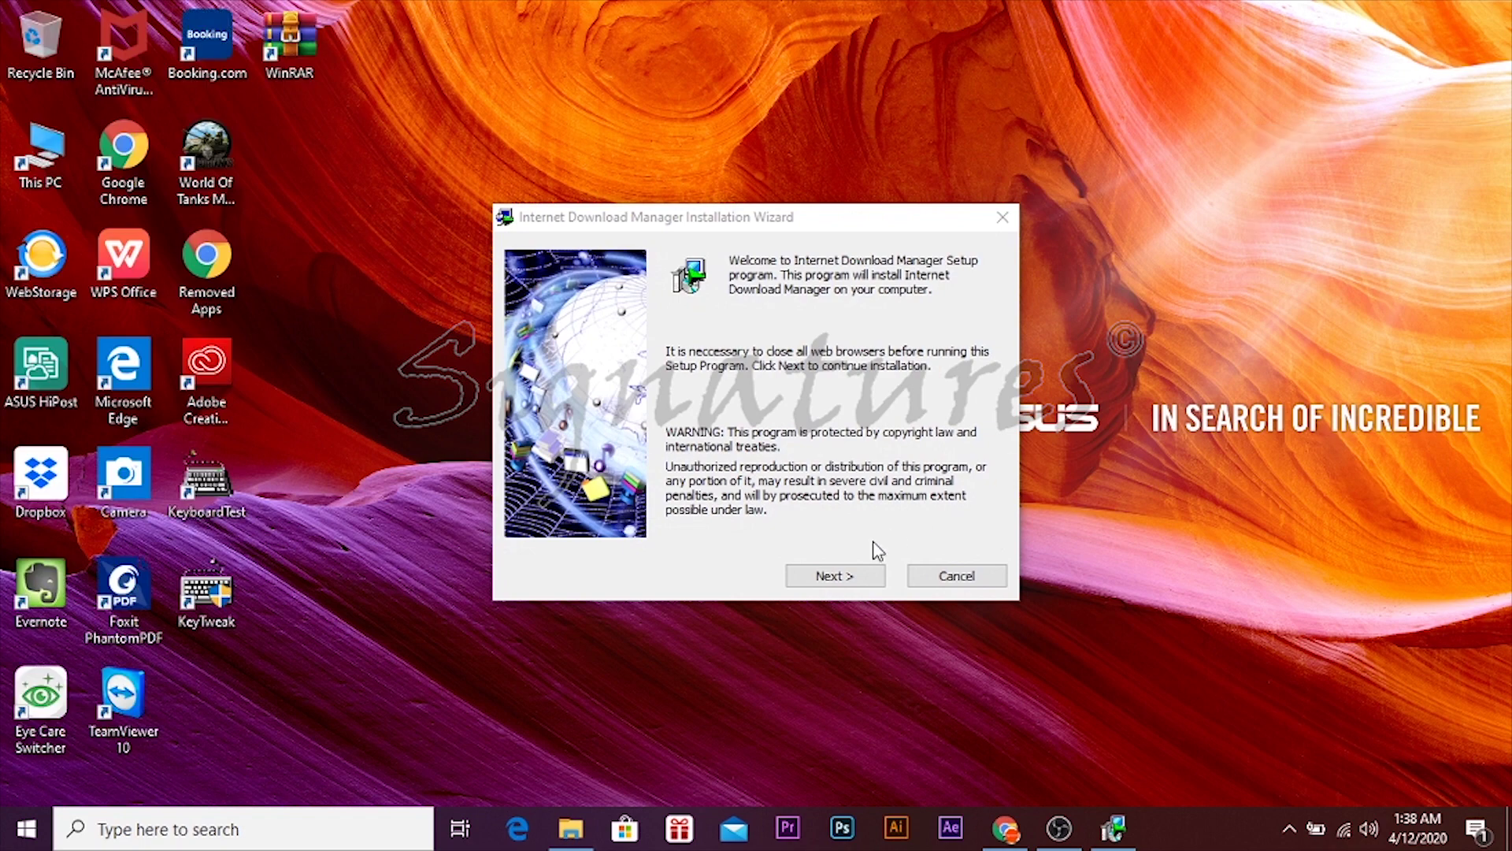
click(857, 575)
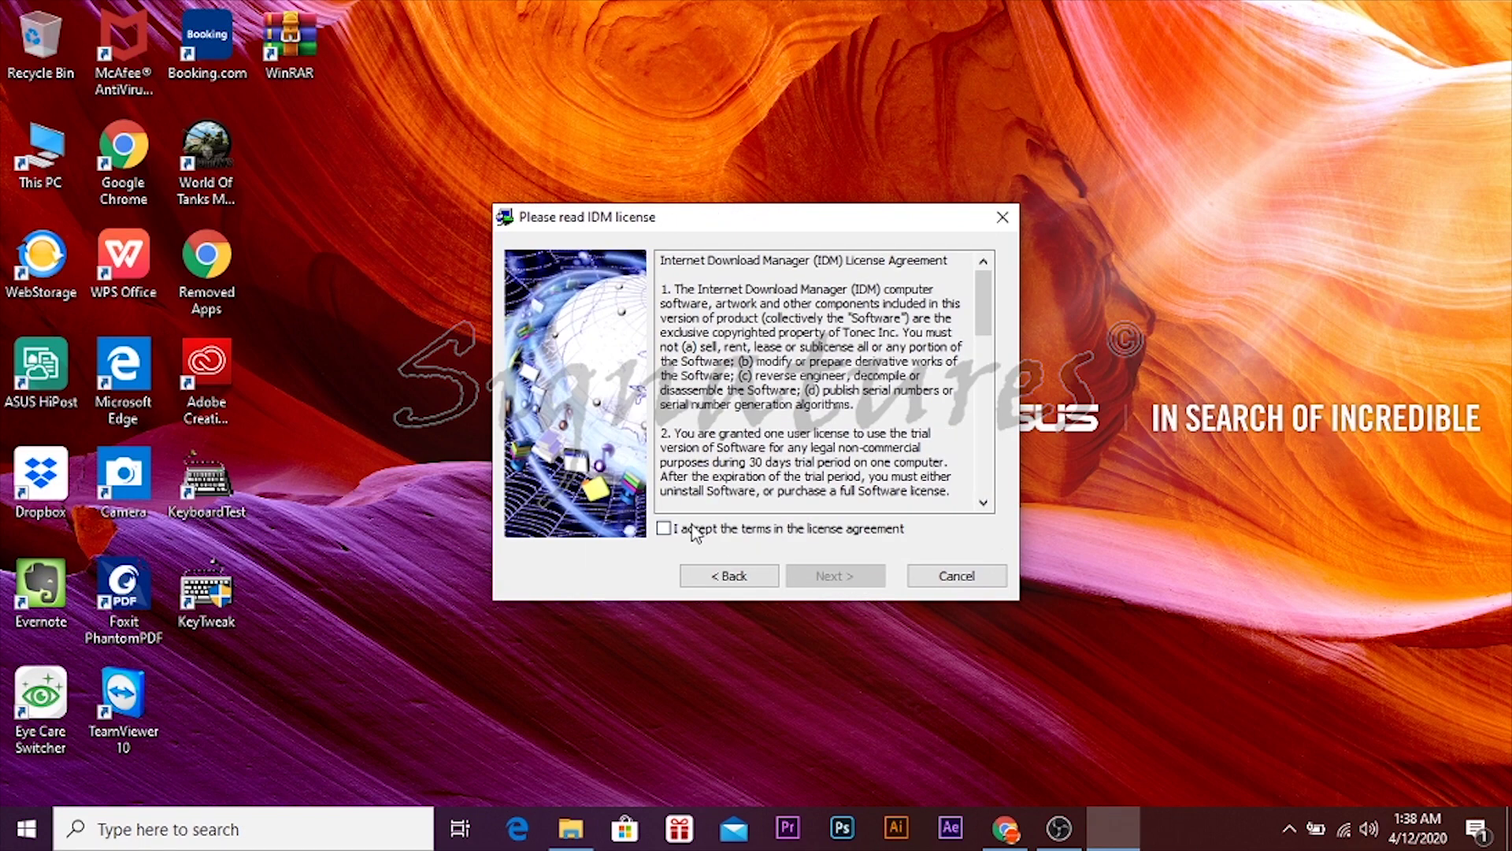
click(663, 529)
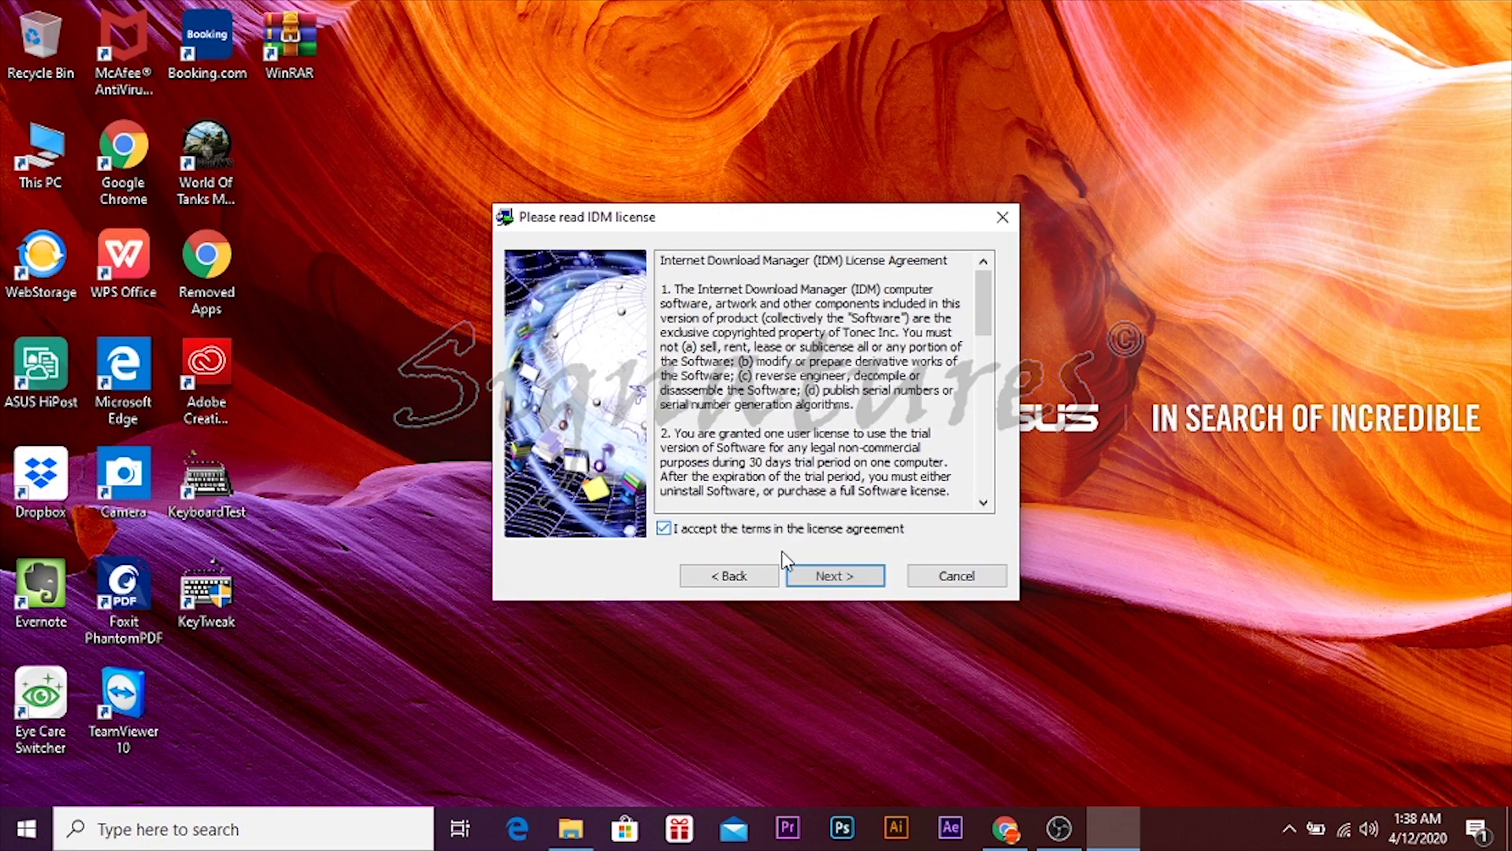
click(831, 583)
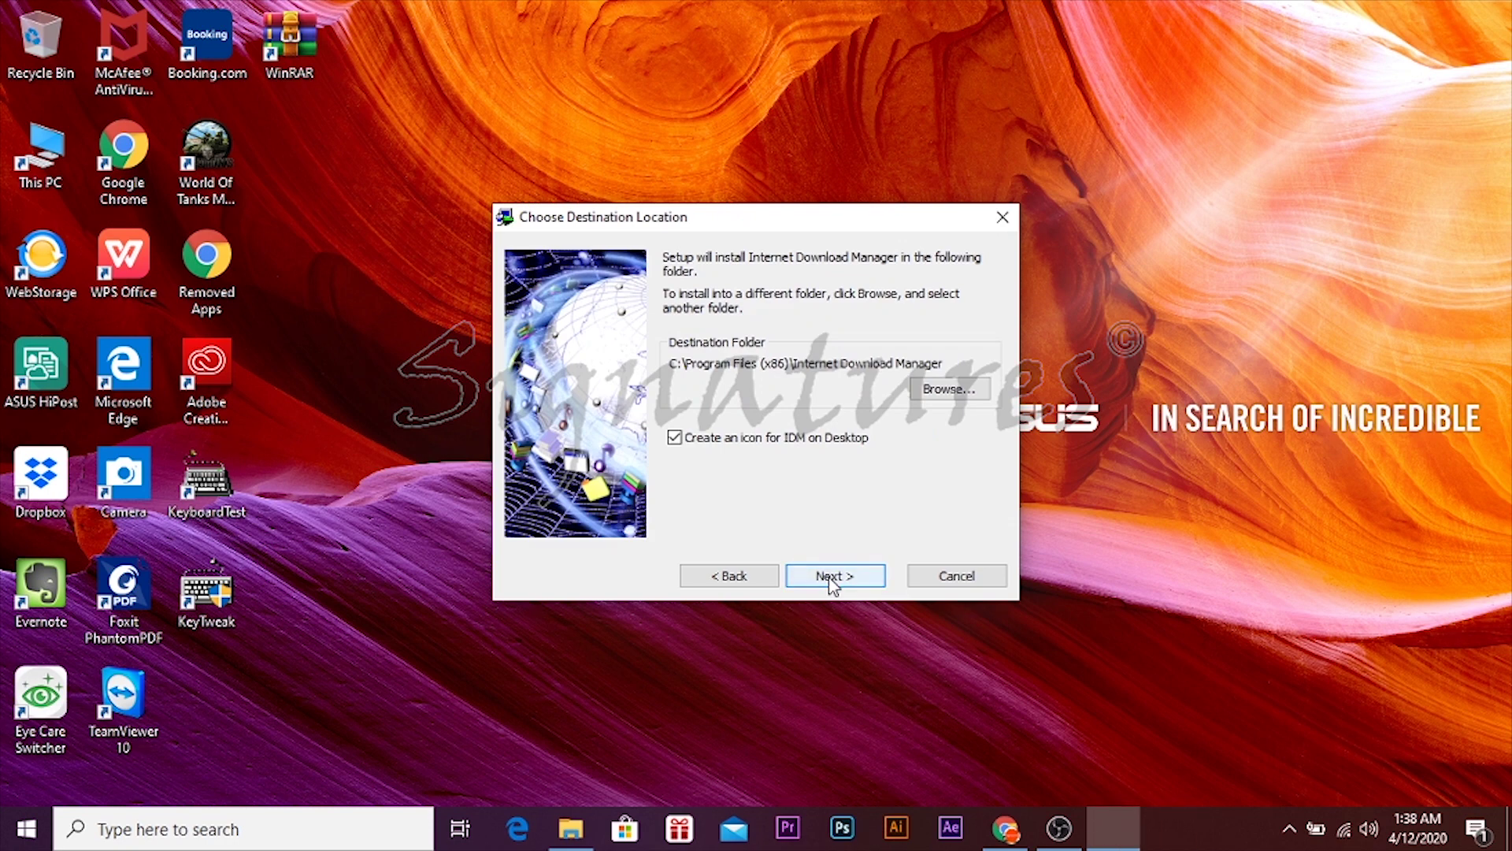
click(831, 583)
click(831, 583)
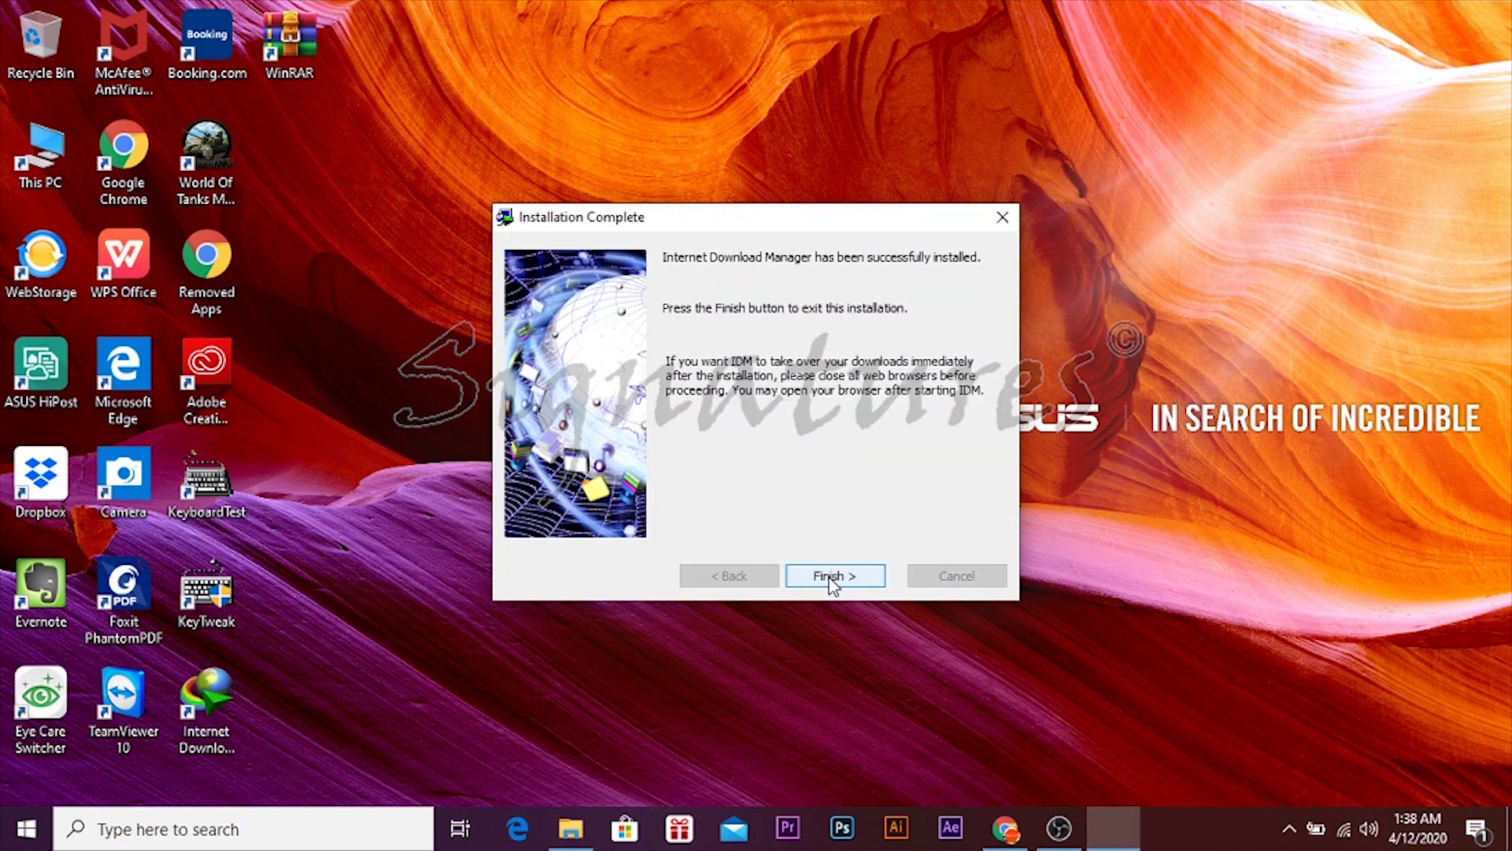
click(833, 579)
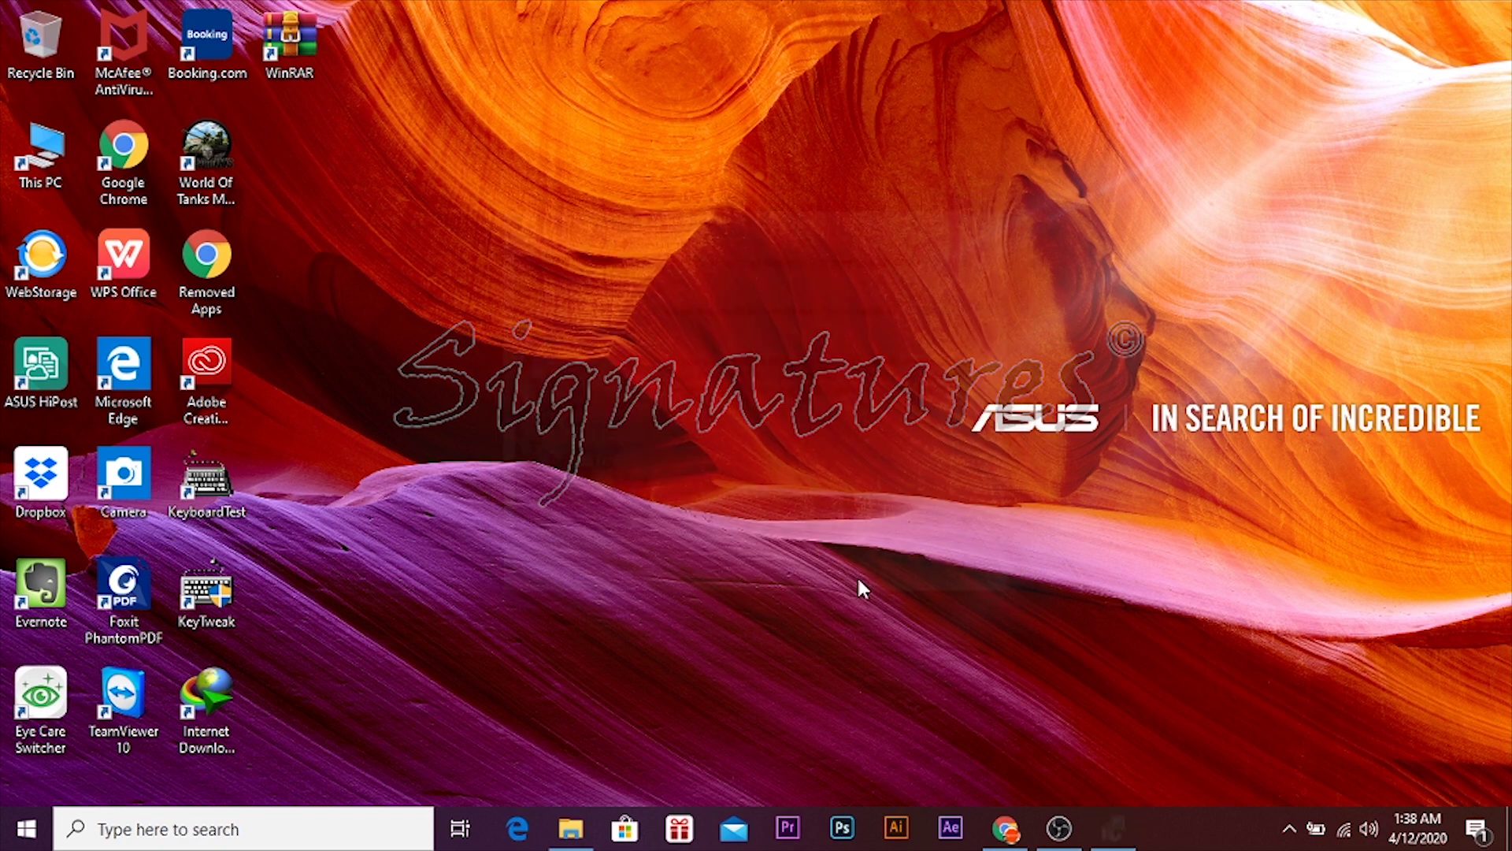
- Dismiss the Chrome integration notice and bring back the Chrome workupload page
right_click(846, 241)
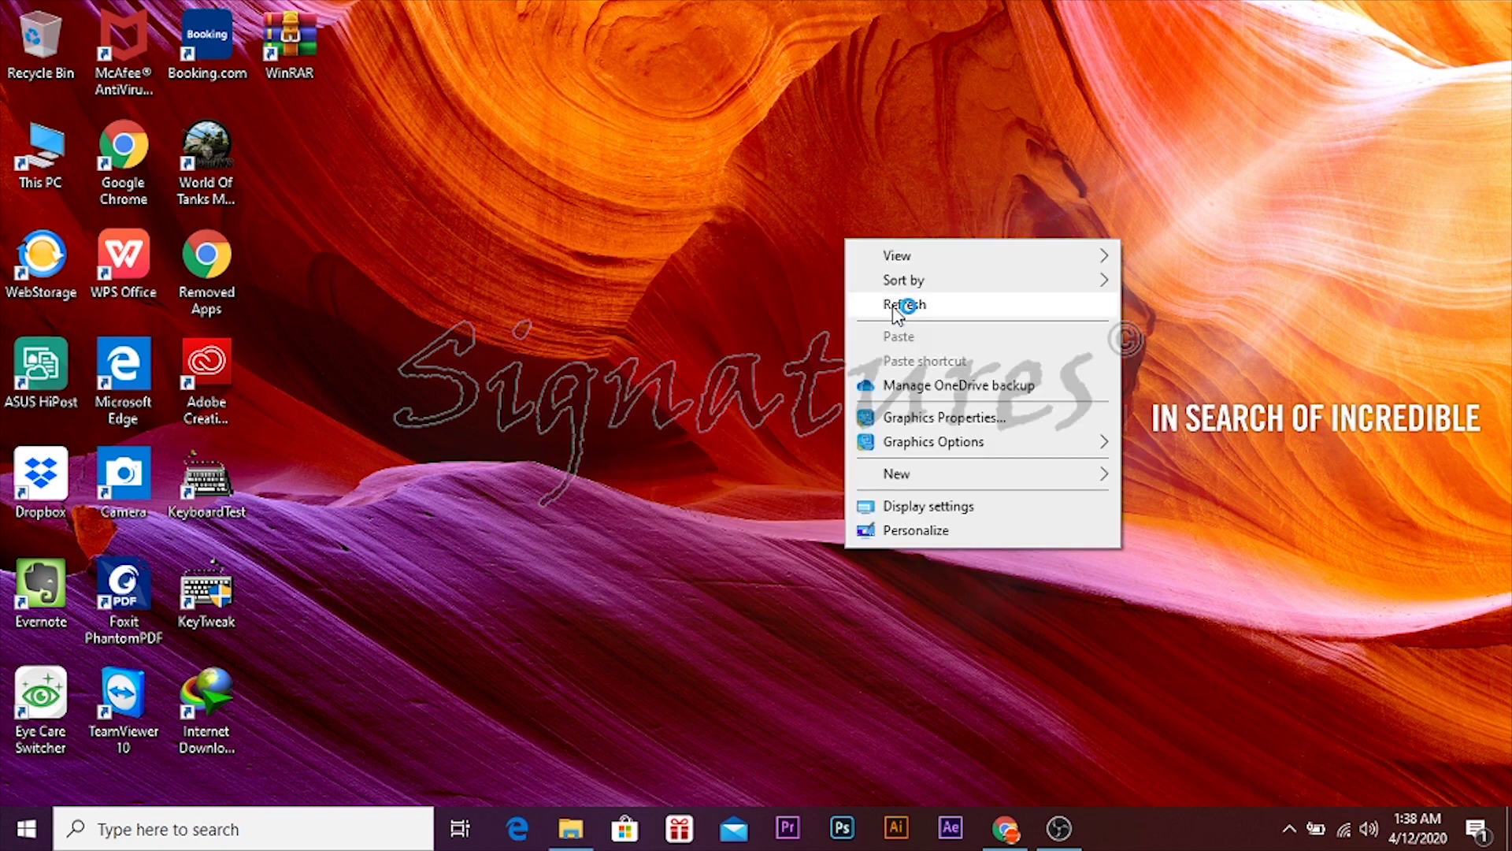
click(894, 309)
right_click(660, 181)
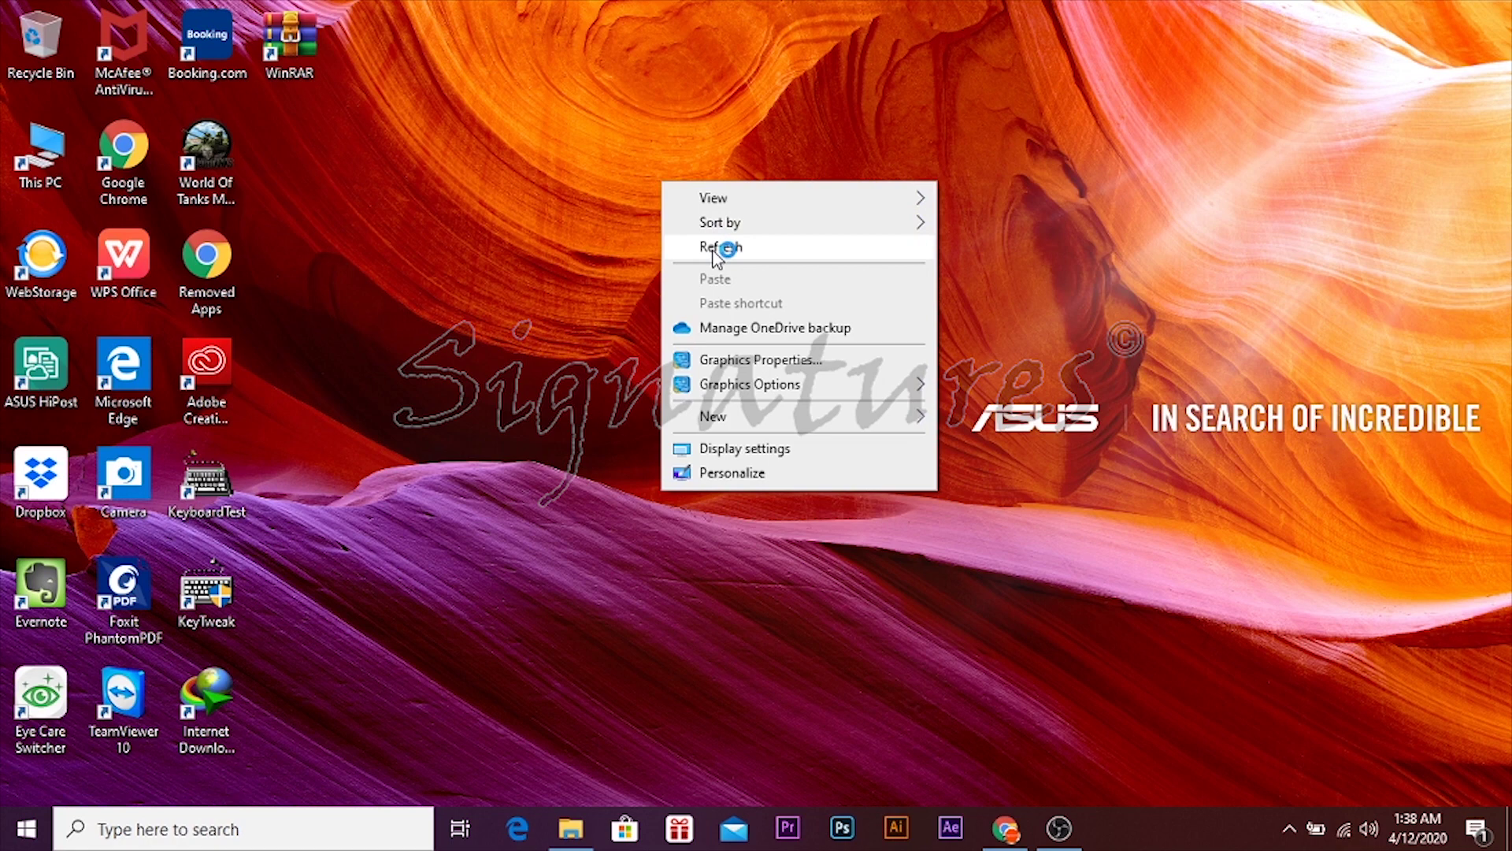
click(714, 249)
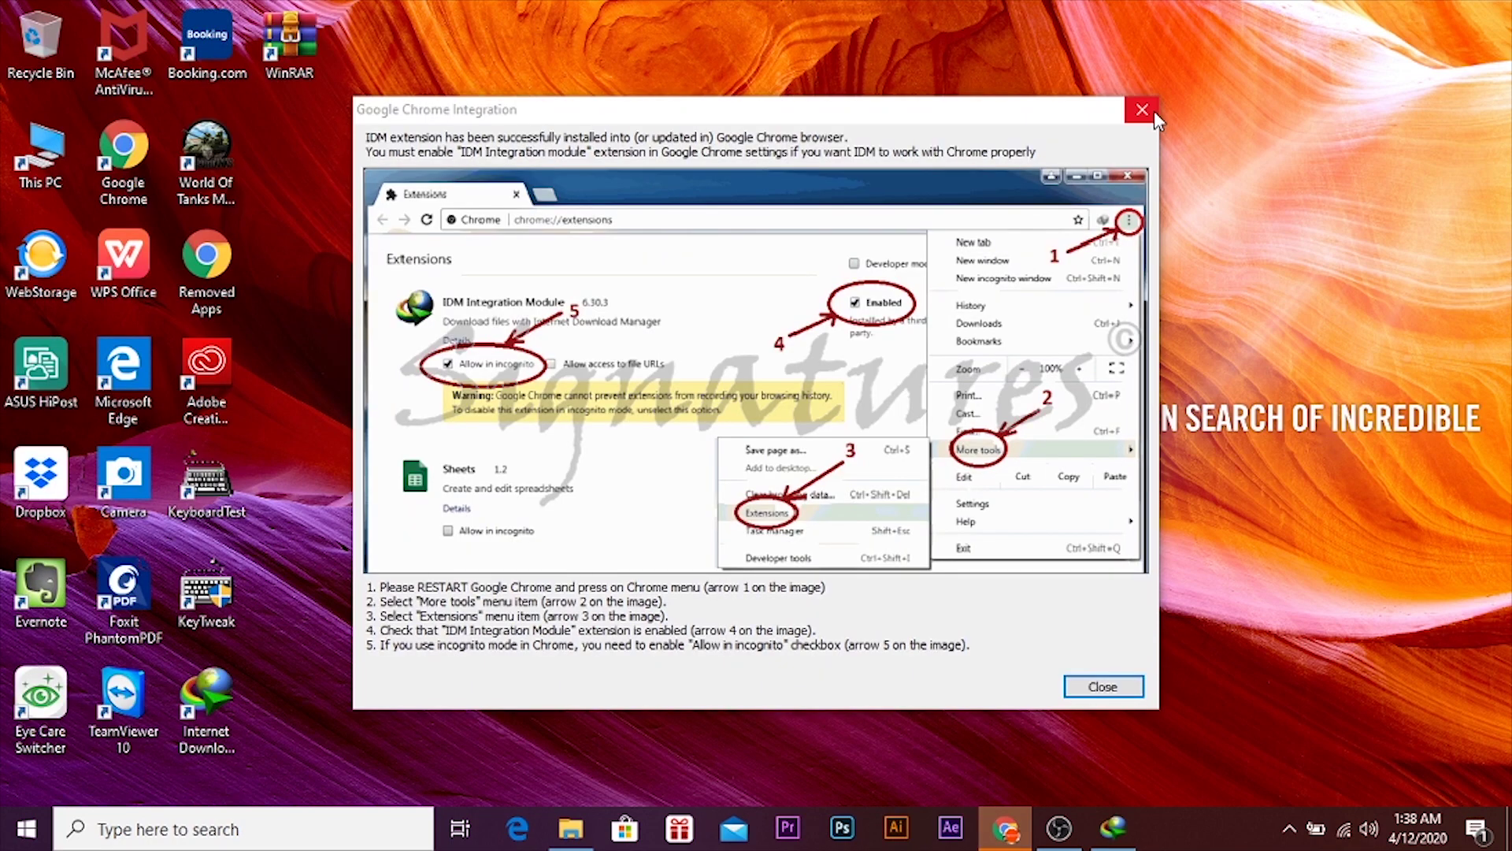
click(1155, 111)
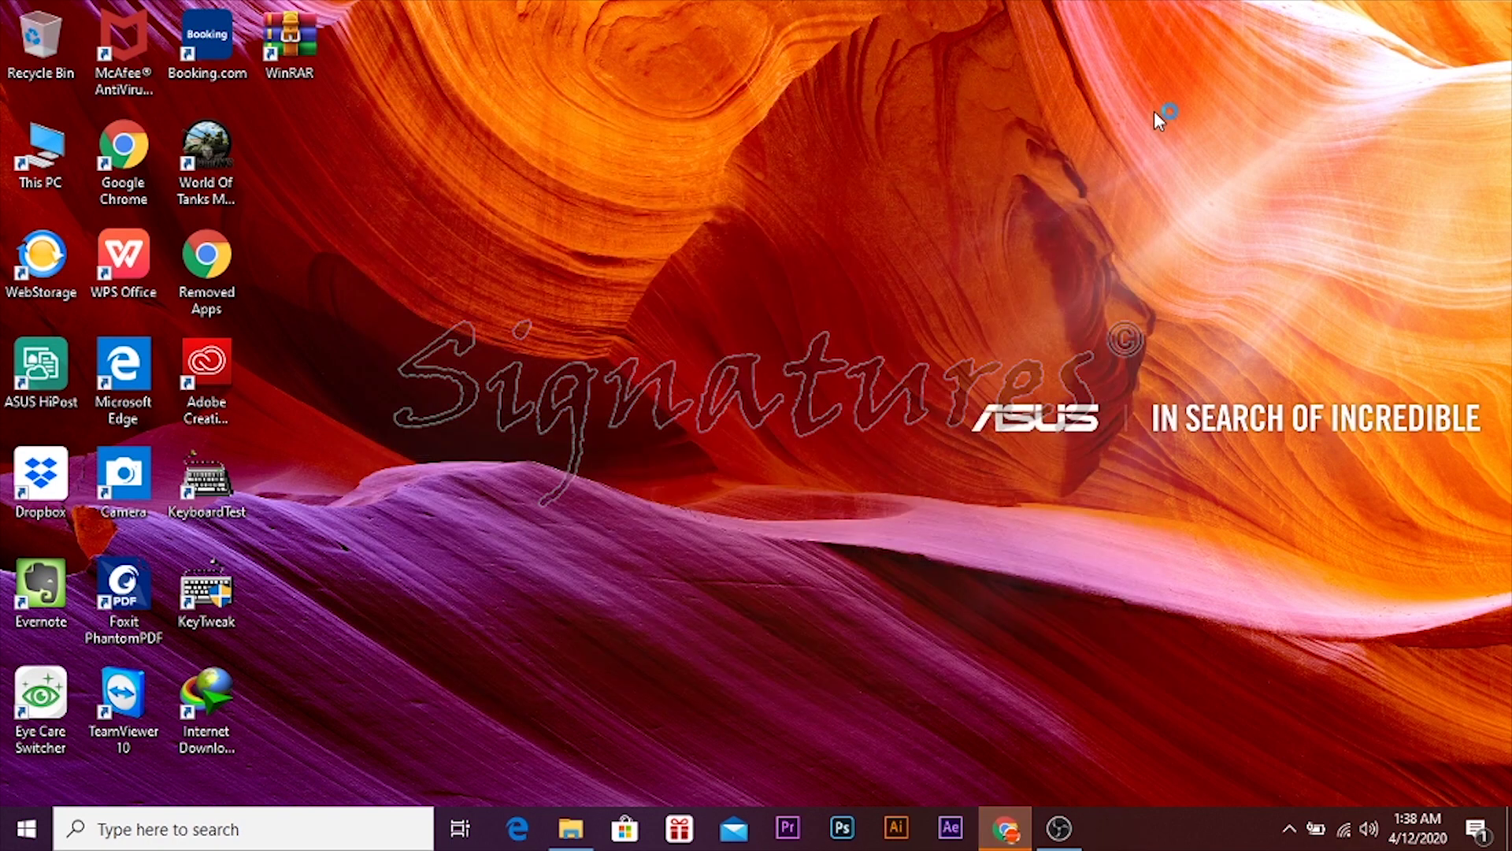
click(994, 843)
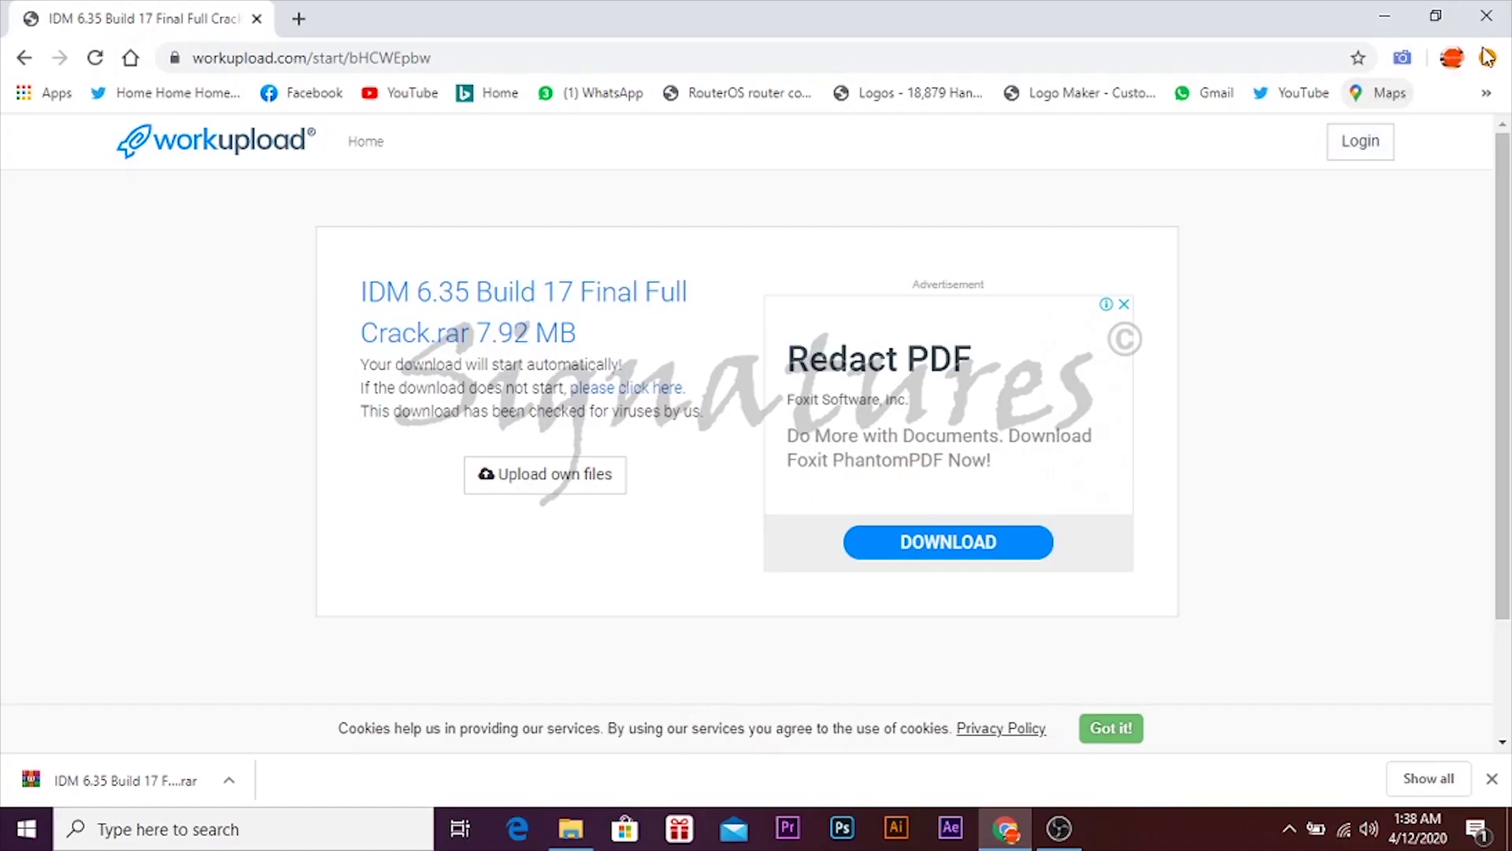
- Close the IDM registration prompt, the Edge integration notice and the Microsoft Store window
click(1487, 57)
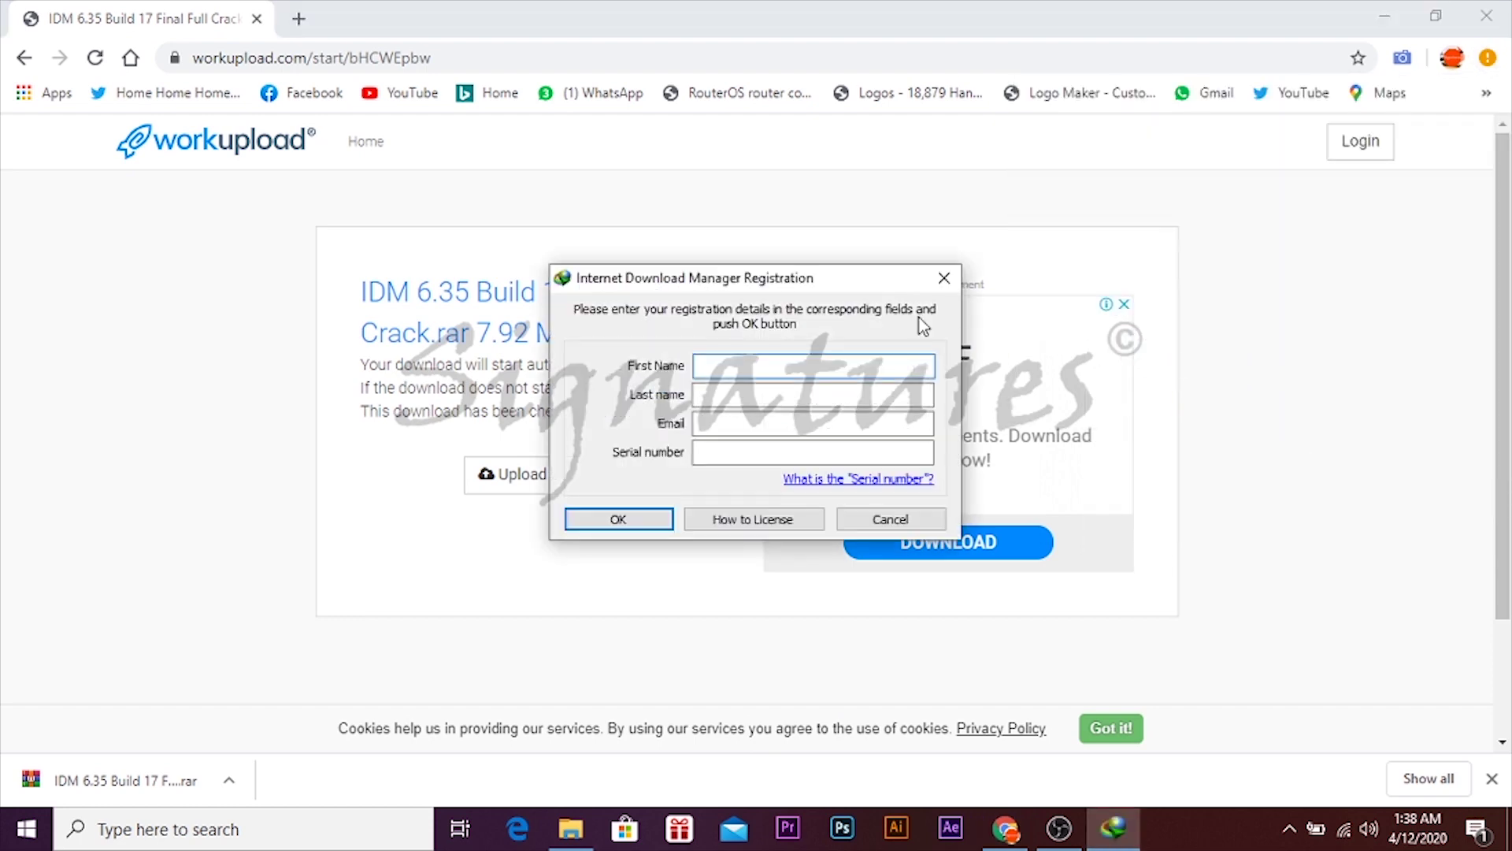
click(944, 279)
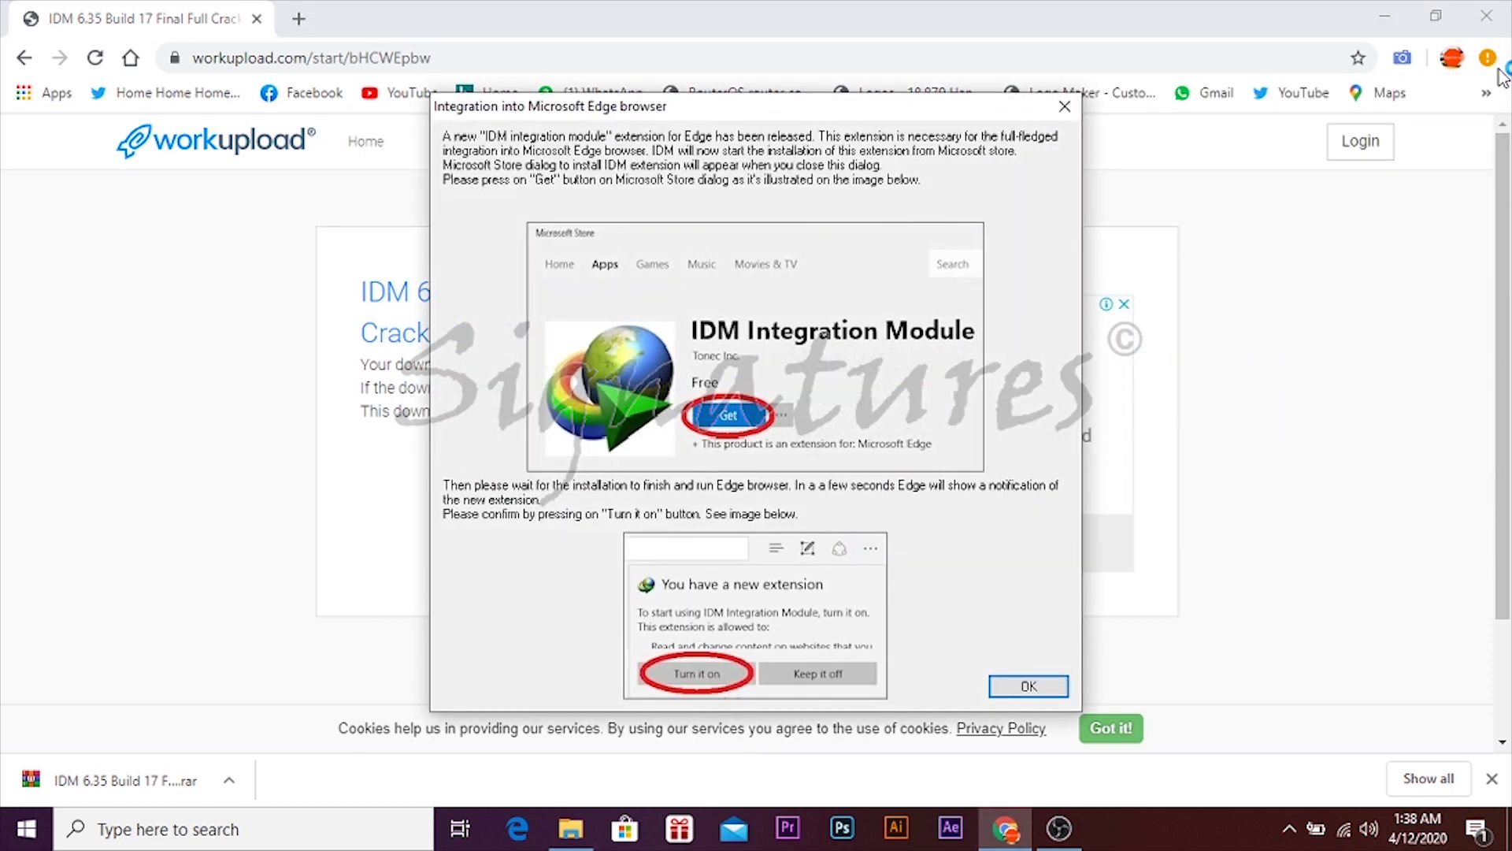
click(1064, 108)
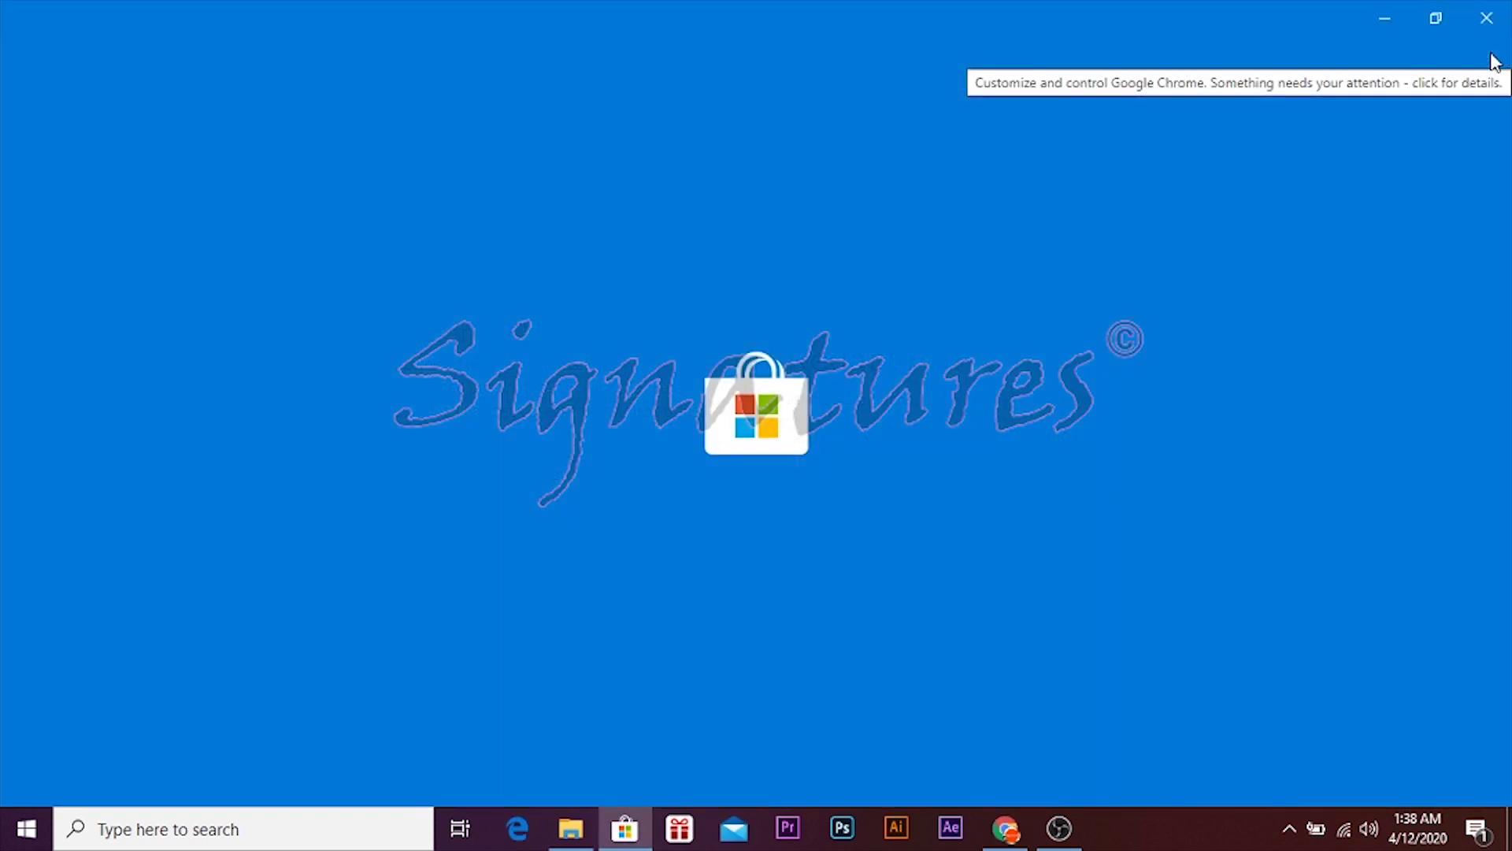
click(1481, 21)
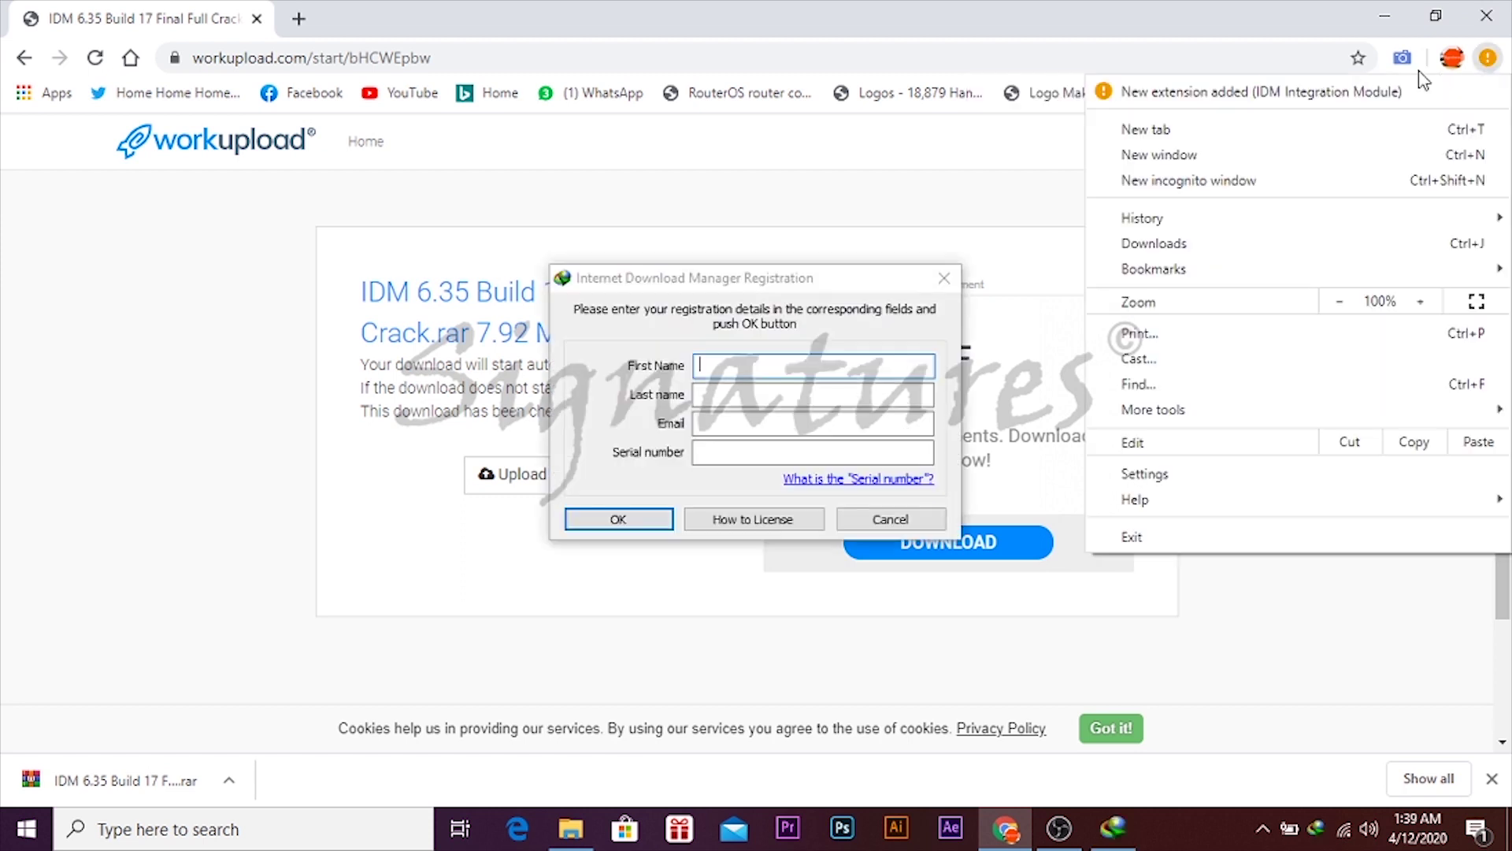
- Enable the IDM Integration Module extension in Chrome, then close the registration prompt
click(1392, 95)
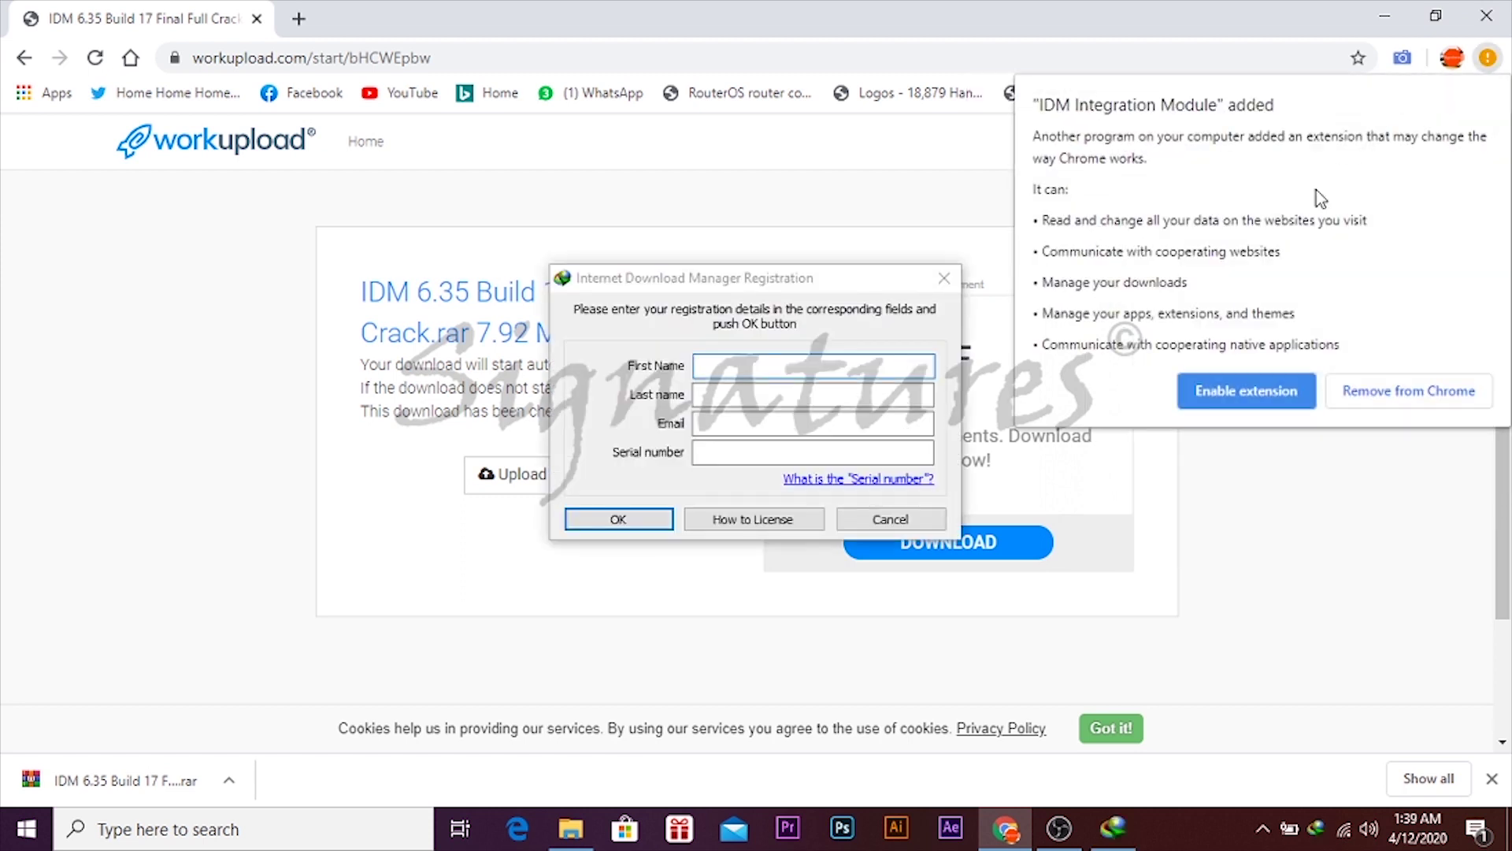
click(1240, 400)
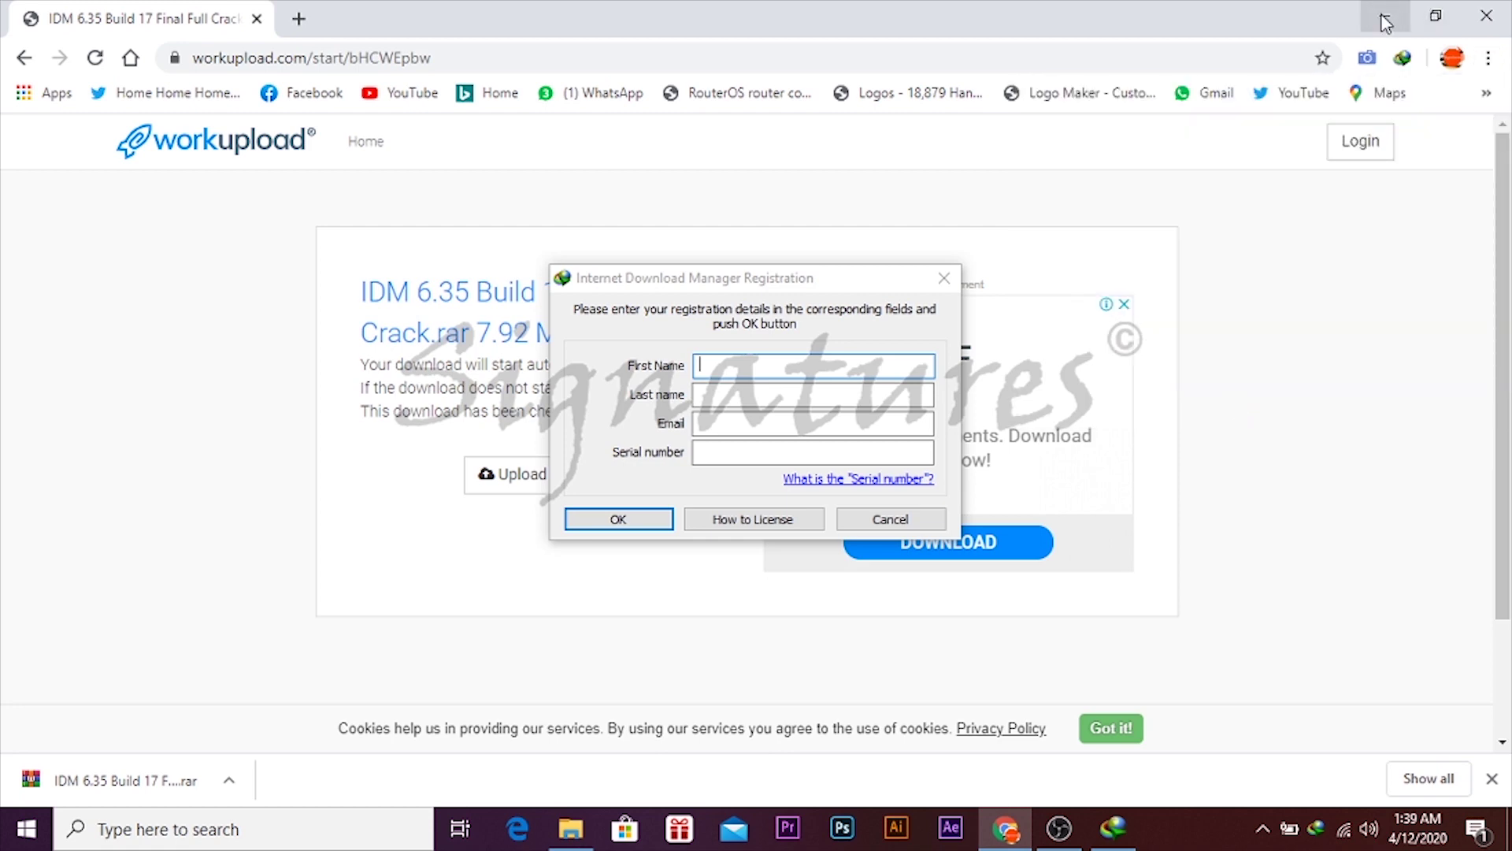
click(1384, 16)
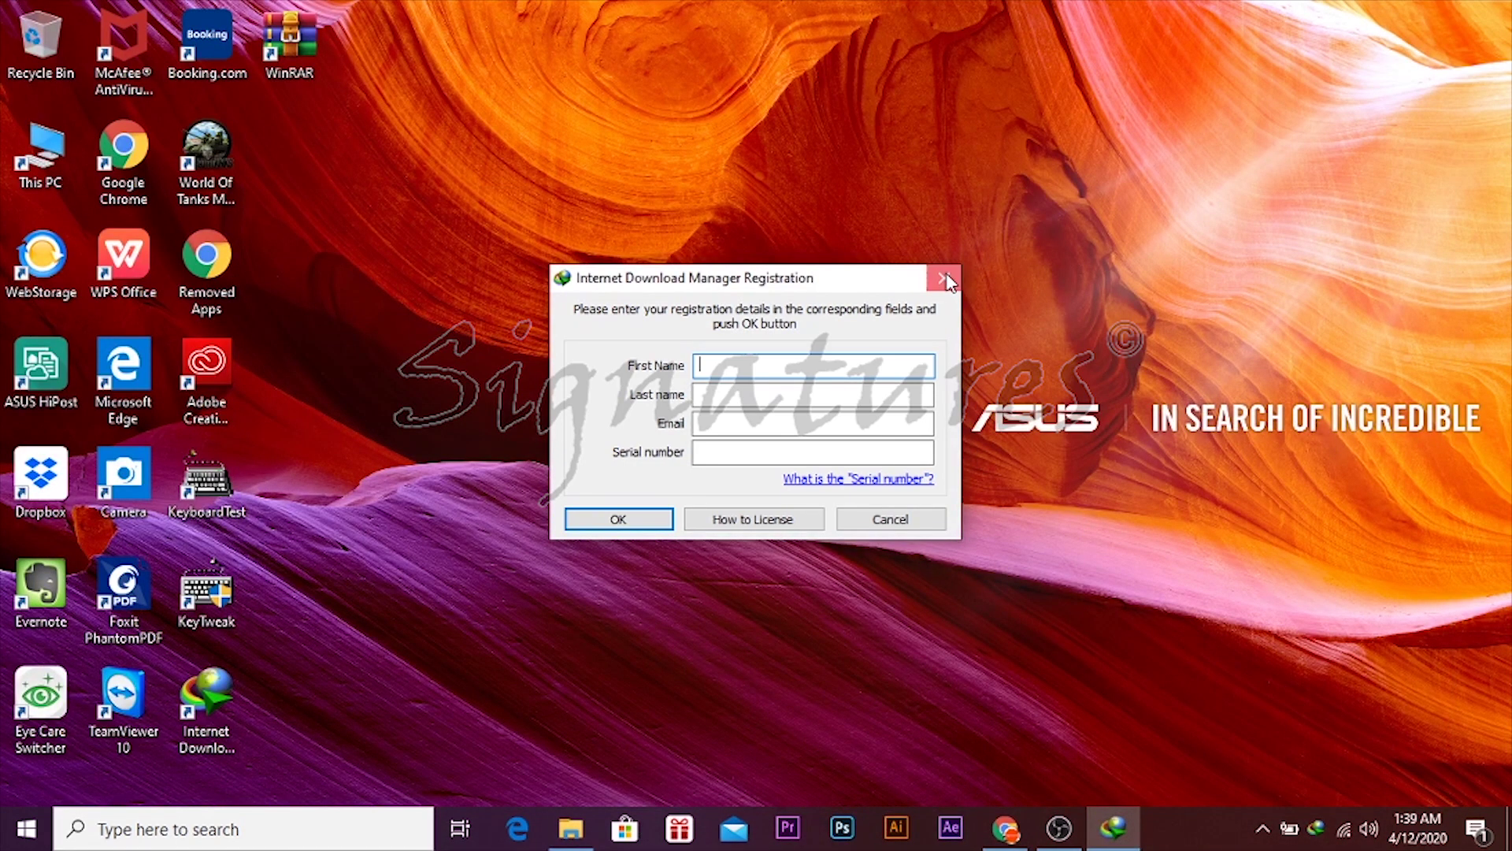
click(944, 278)
right_click(776, 219)
click(823, 288)
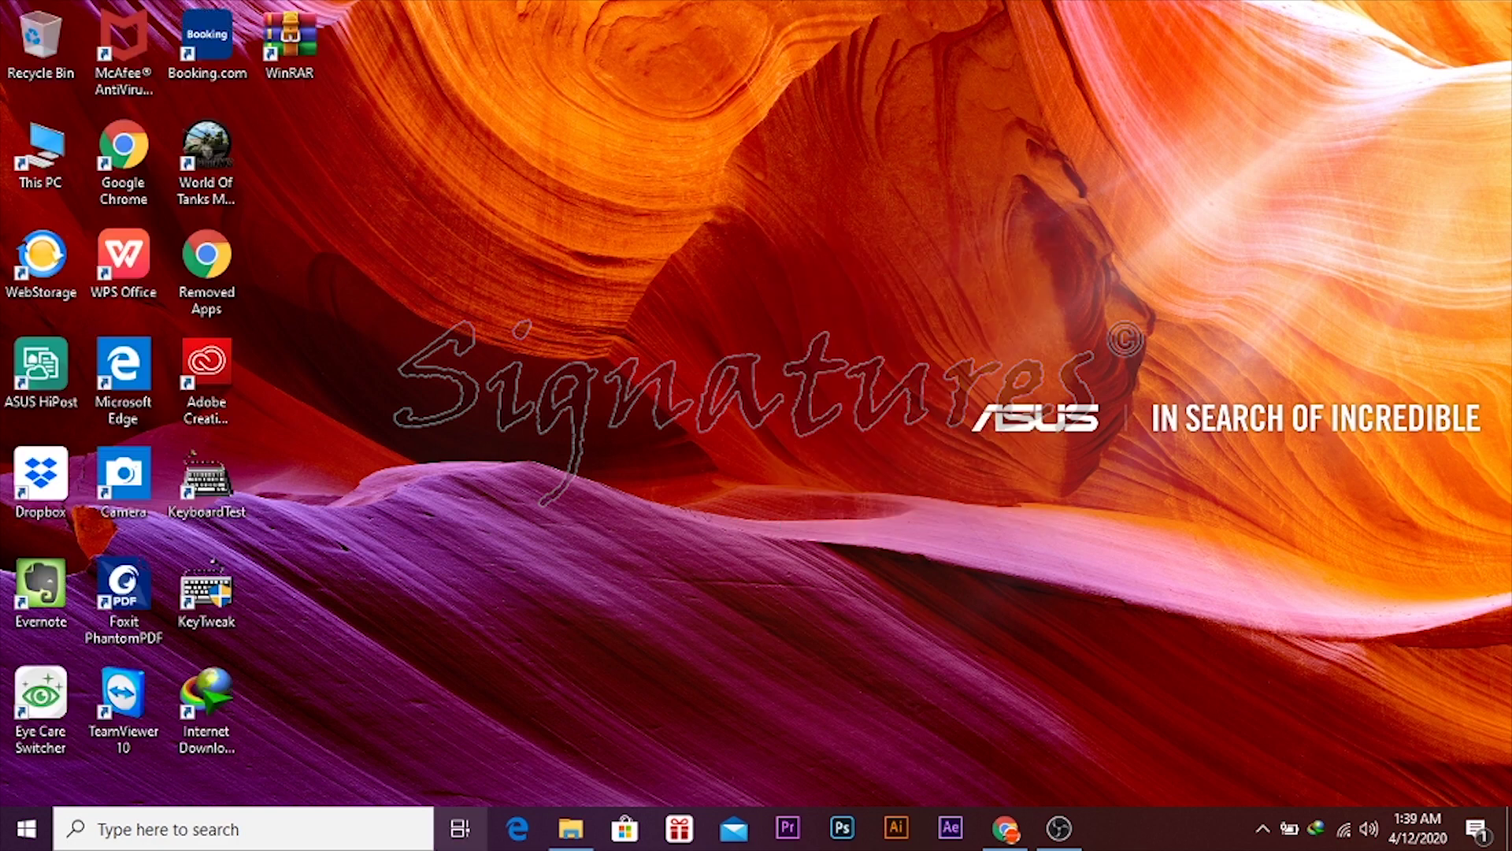
- Copy the Patch file into C:\Program Files (x86)\Internet Download Manager, granting administrator permission
click(568, 831)
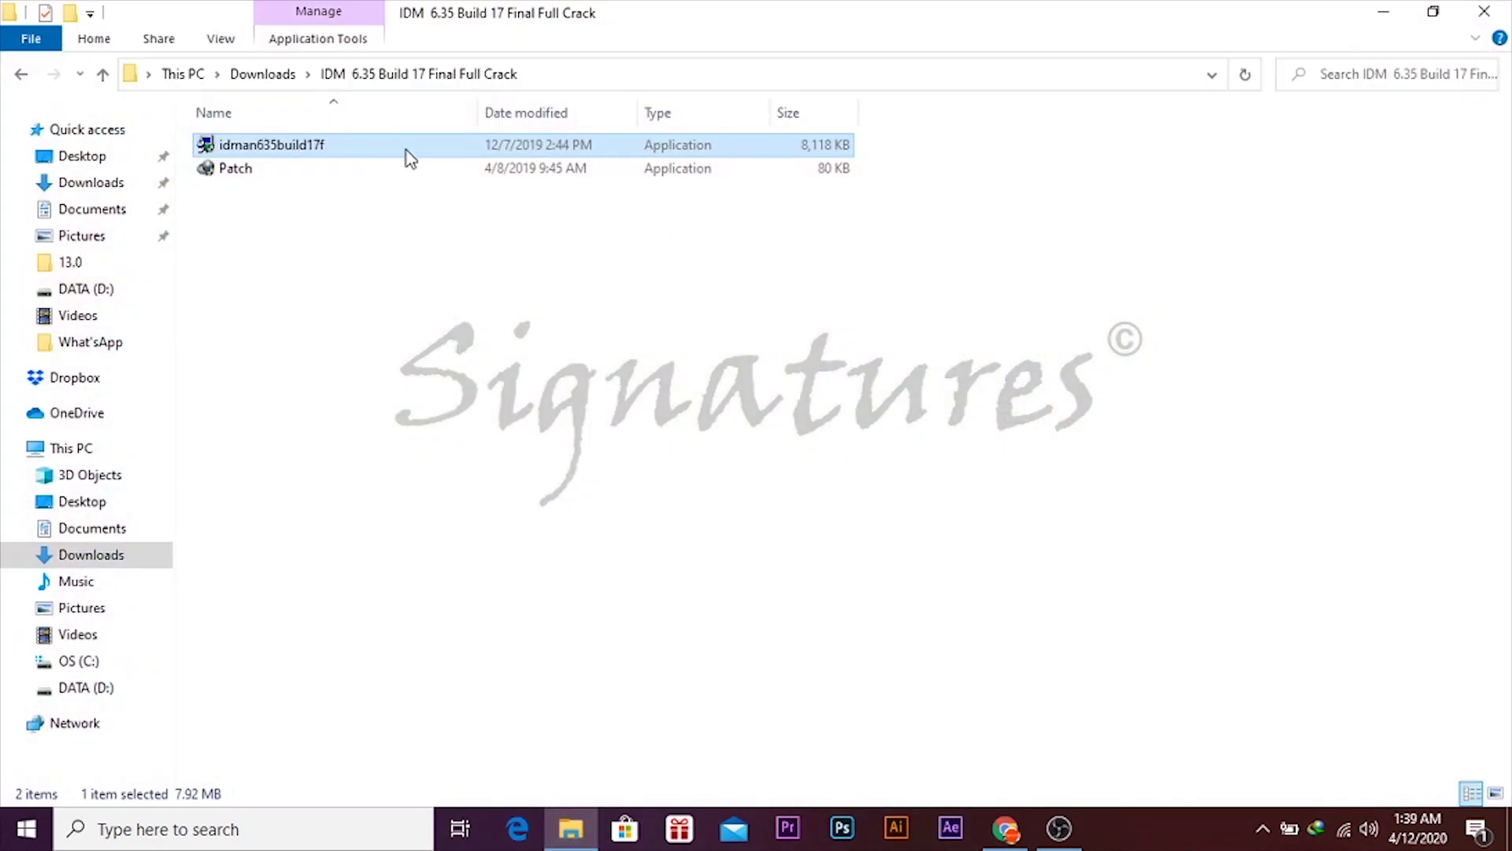
right_click(444, 181)
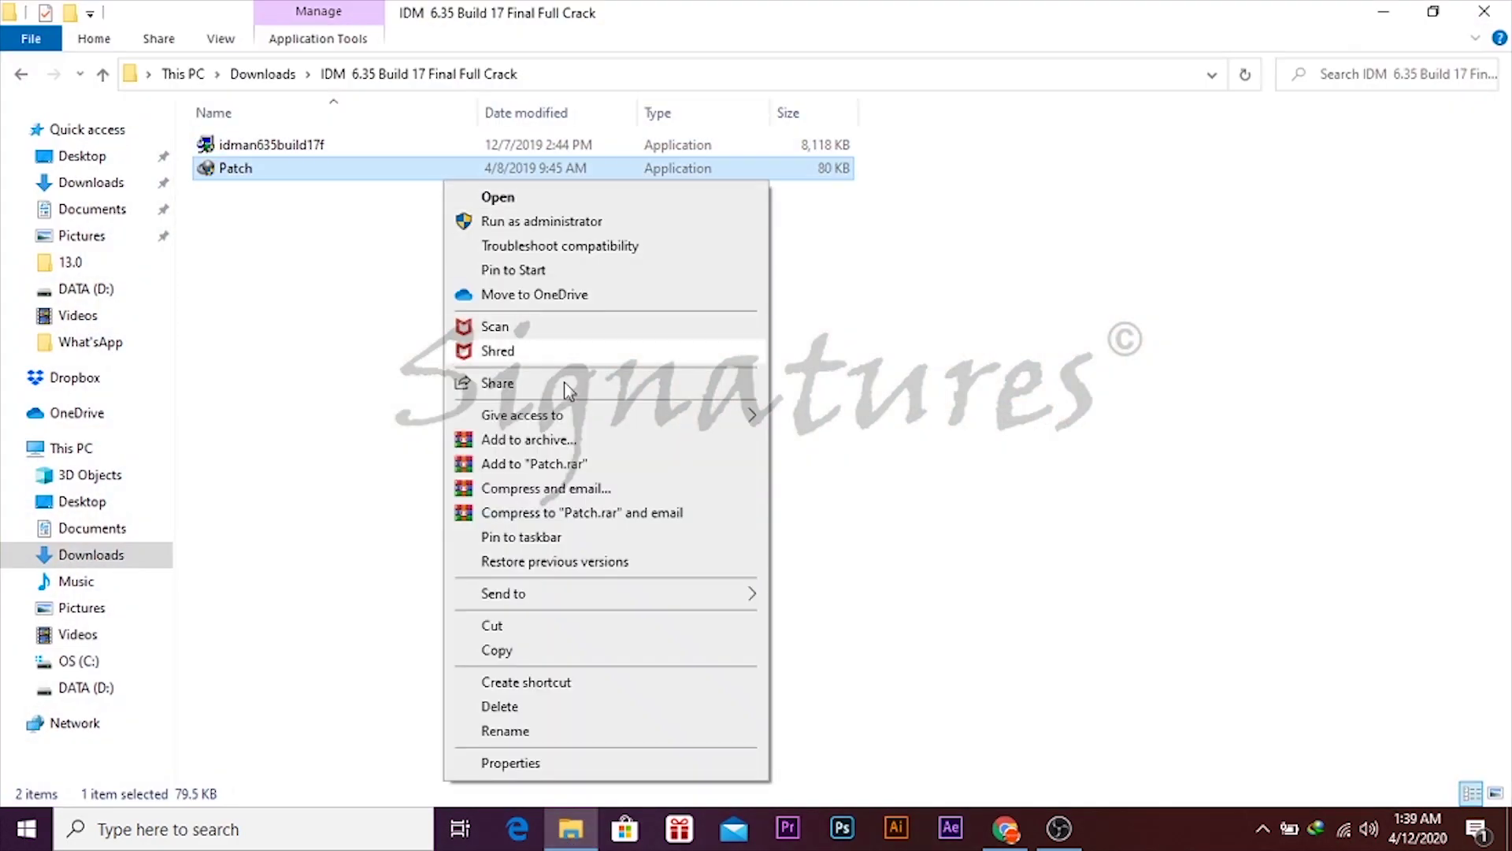
click(535, 651)
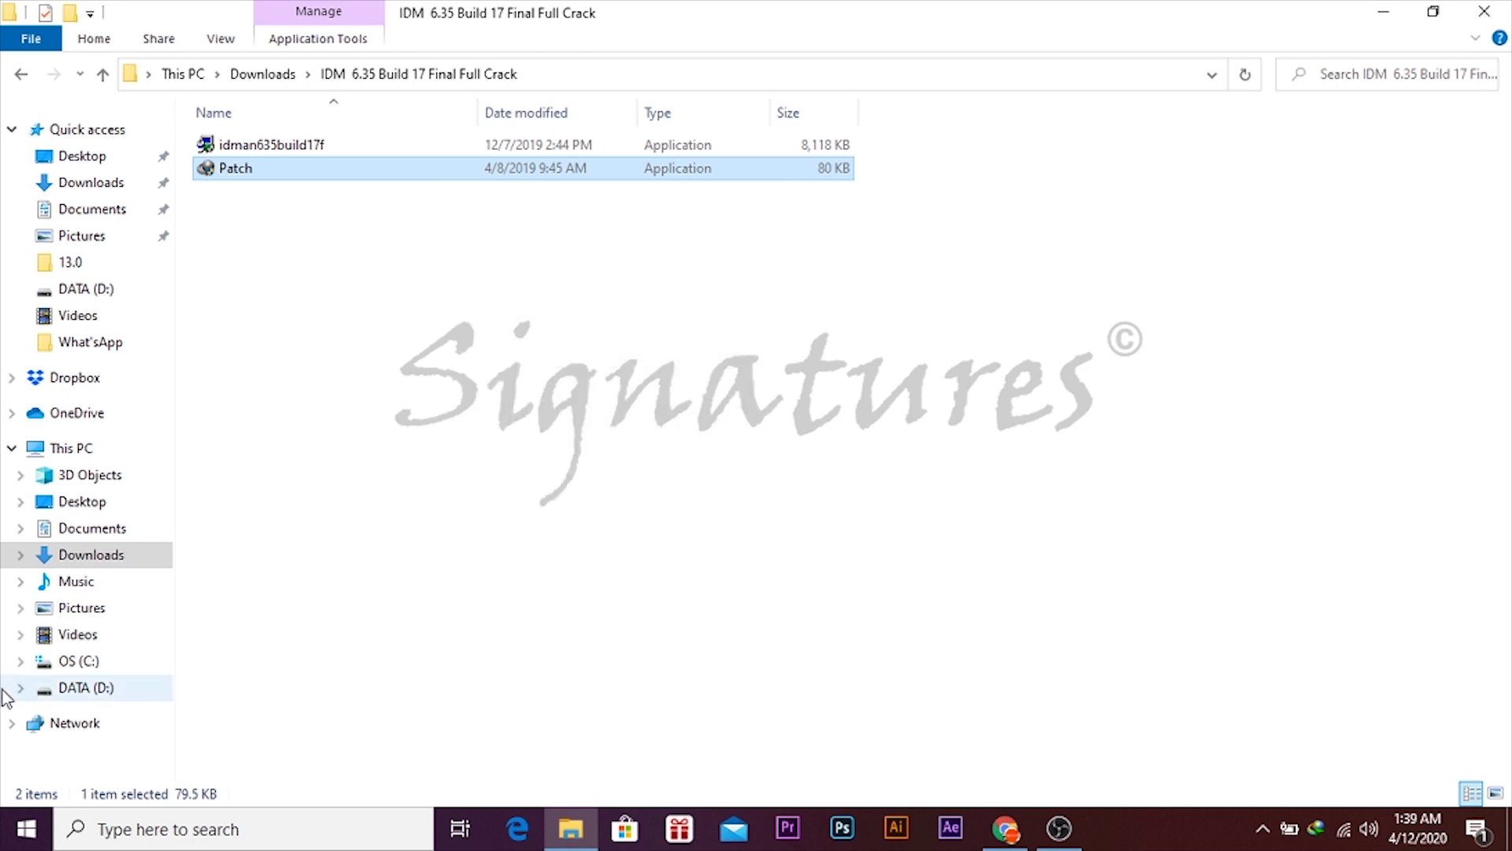
click(82, 660)
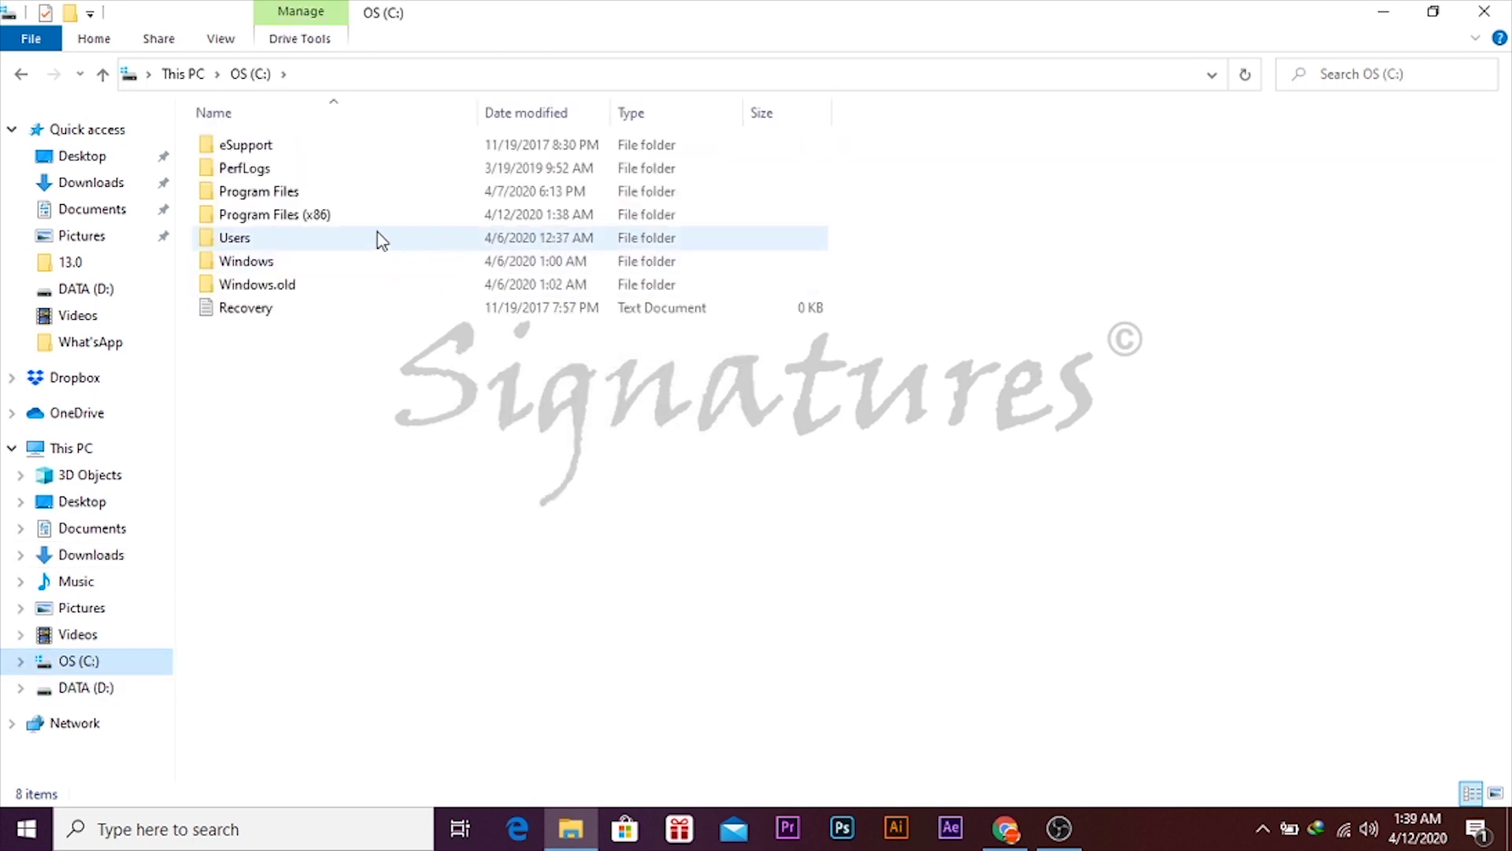
double_click(383, 219)
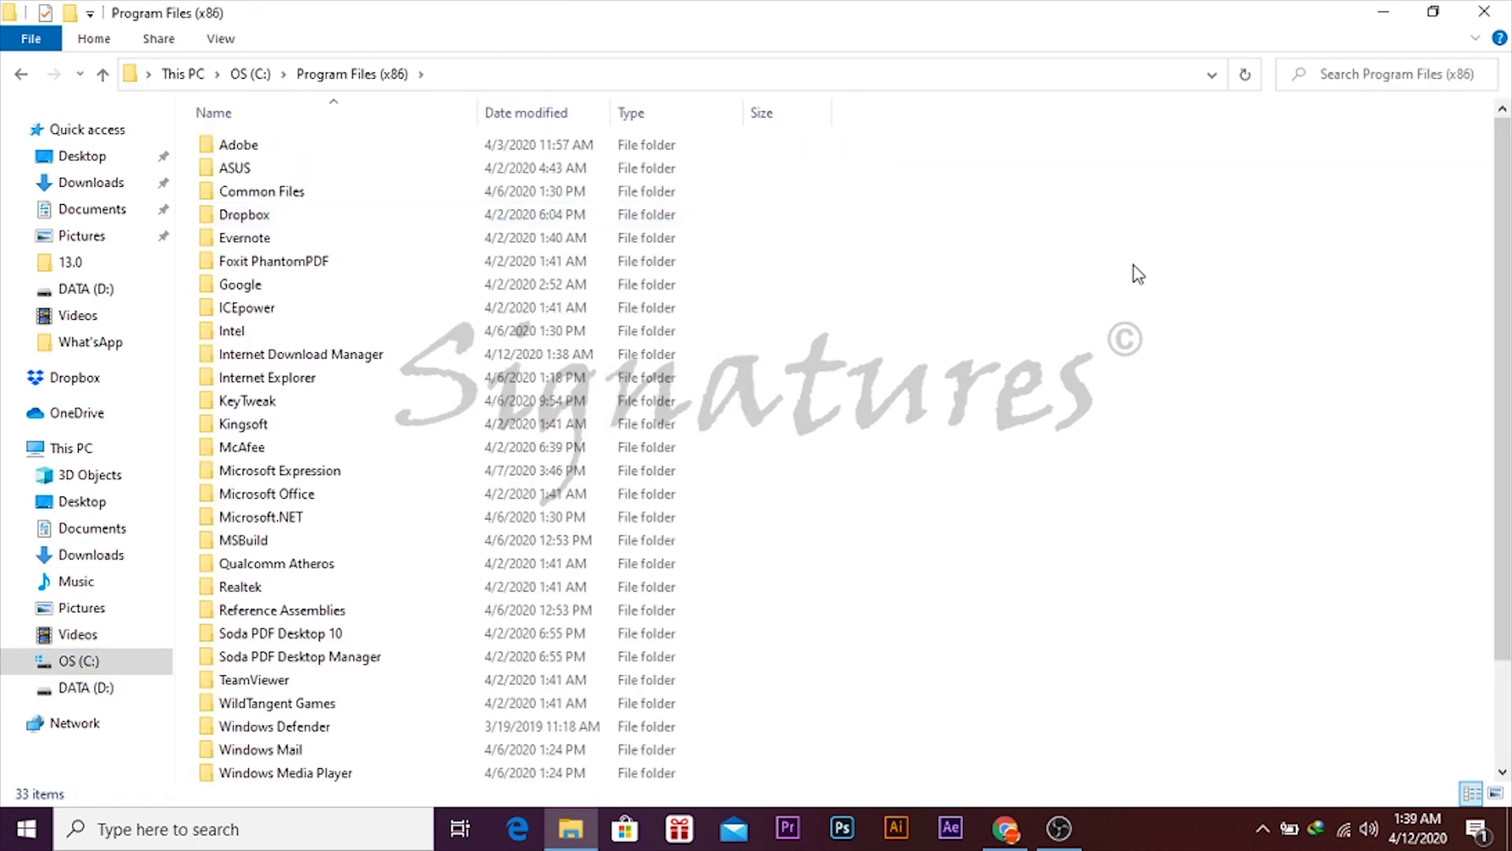
click(334, 355)
double_click(337, 356)
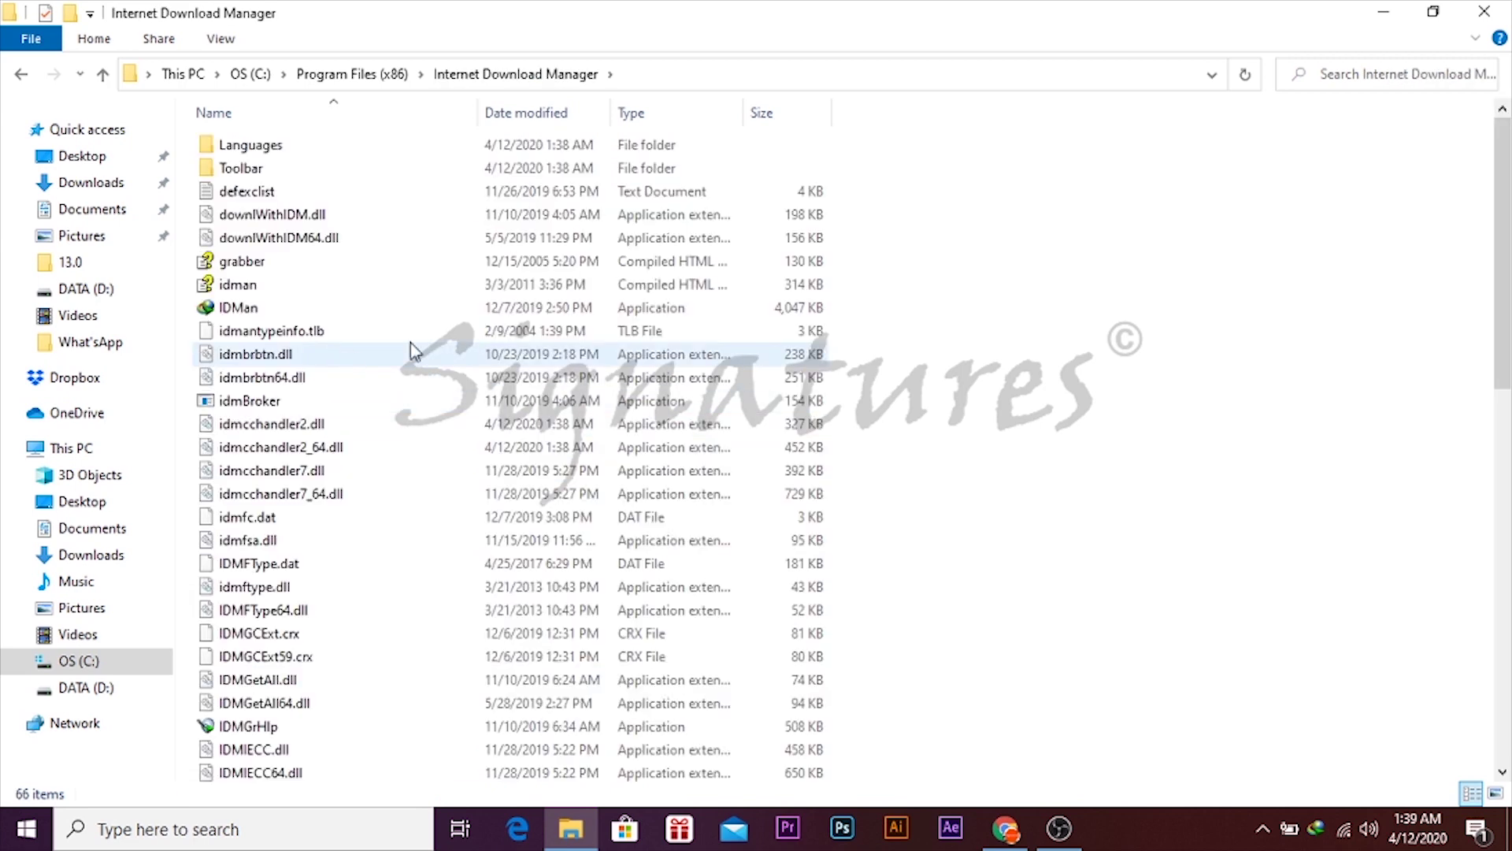
right_click(1165, 263)
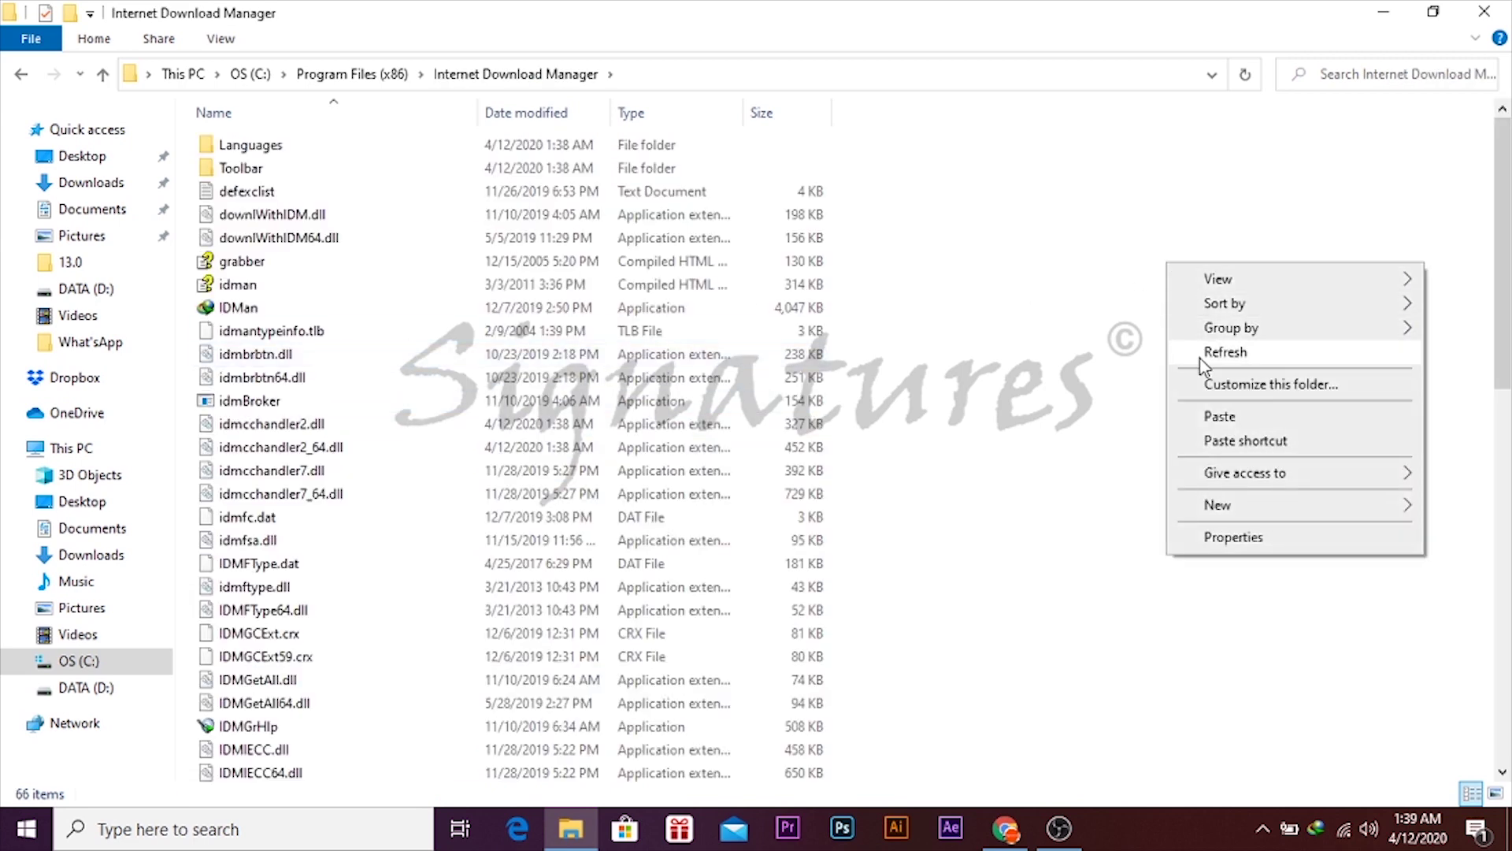
click(1225, 364)
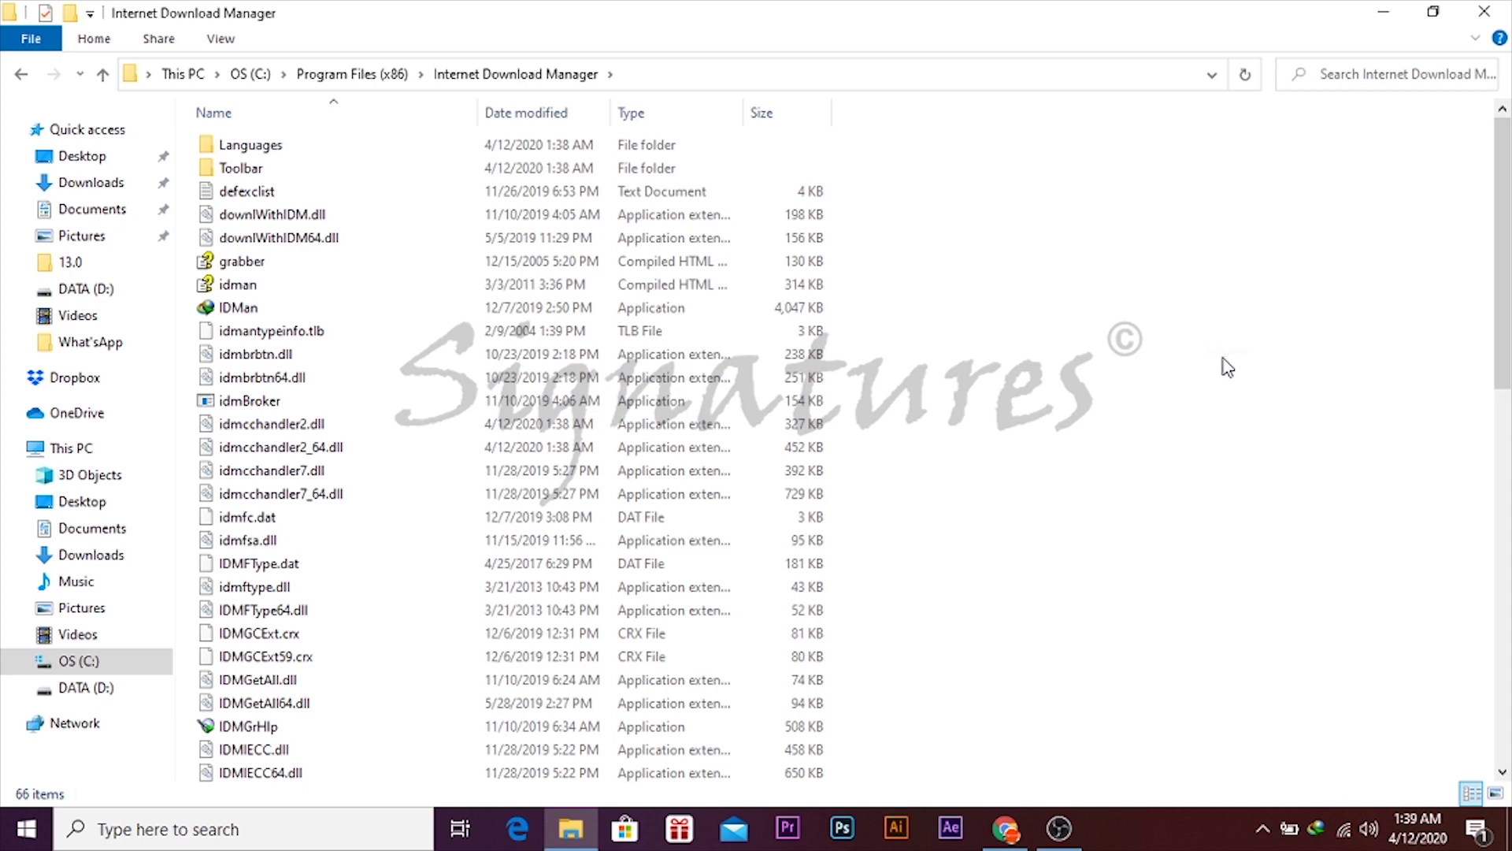
right_click(1223, 359)
click(1286, 520)
click(412, 275)
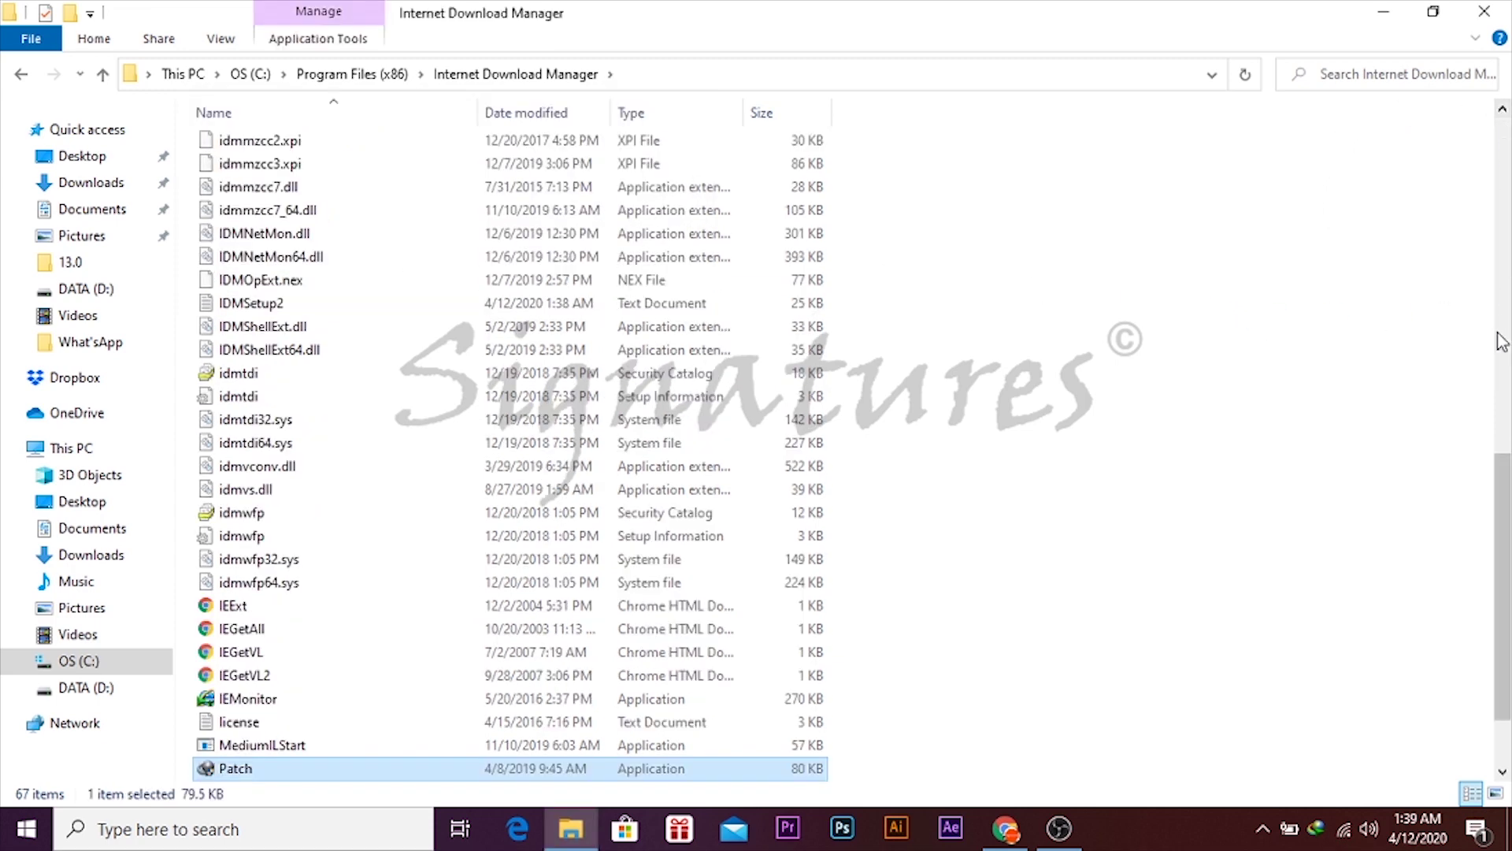
- Run the pasted Patch from the Internet Download Manager folder as administrator
right_click(1016, 330)
click(1083, 421)
drag(1503, 268, 1496, 656)
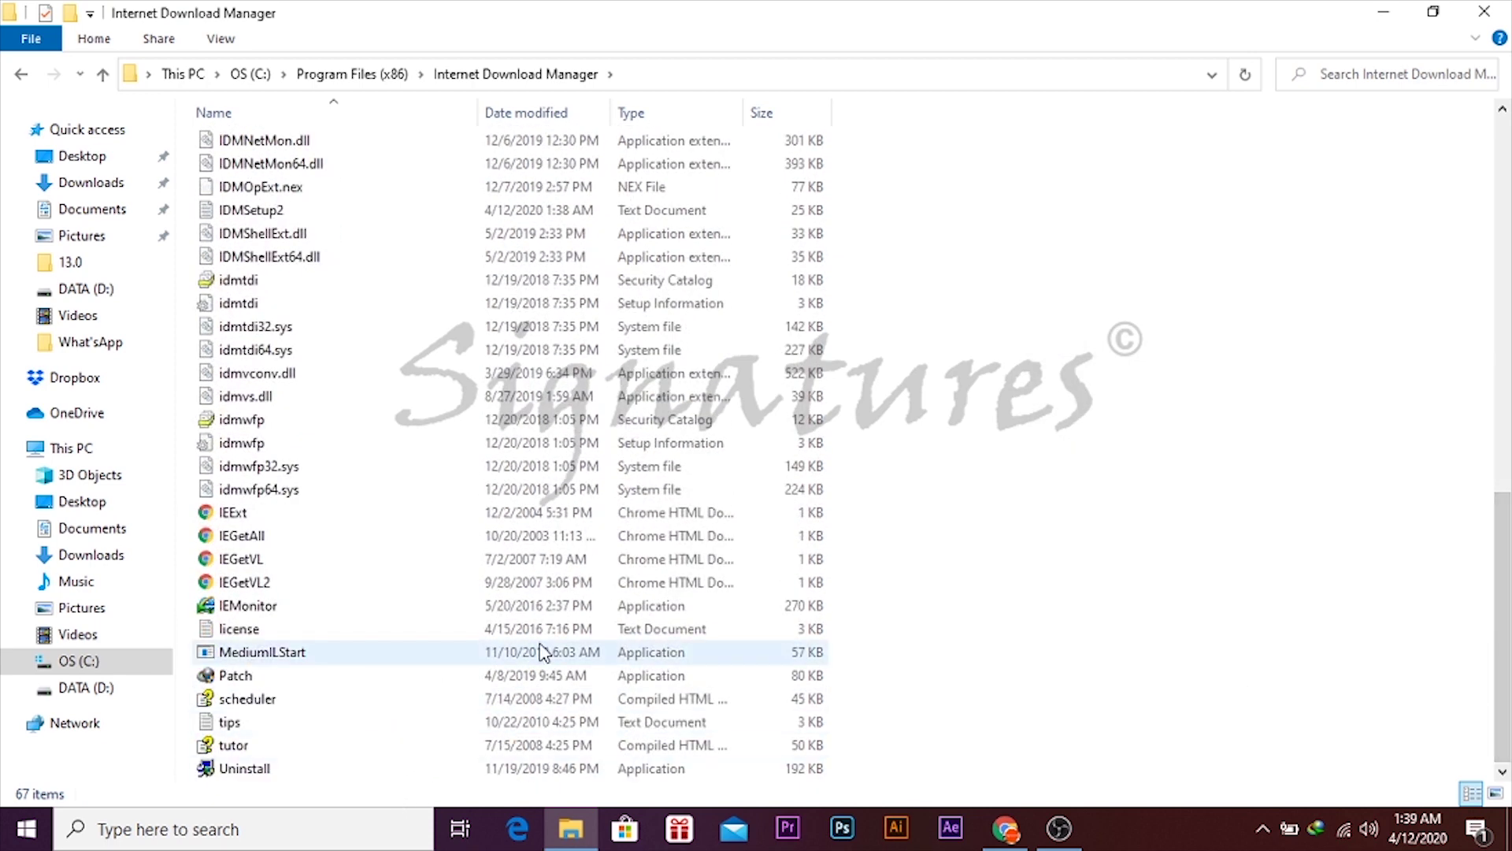
click(546, 678)
right_click(547, 685)
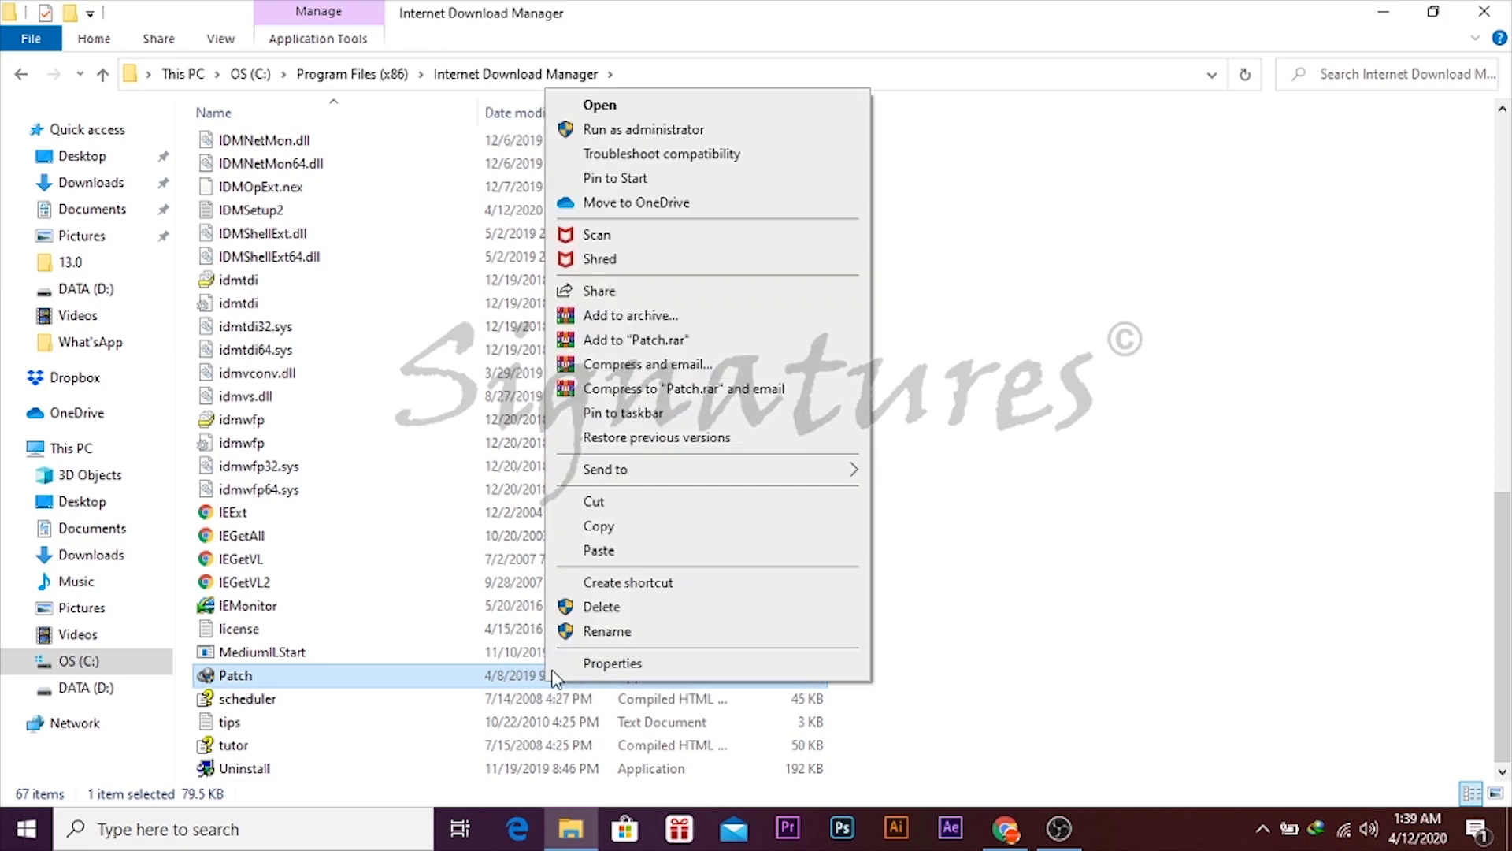
click(750, 133)
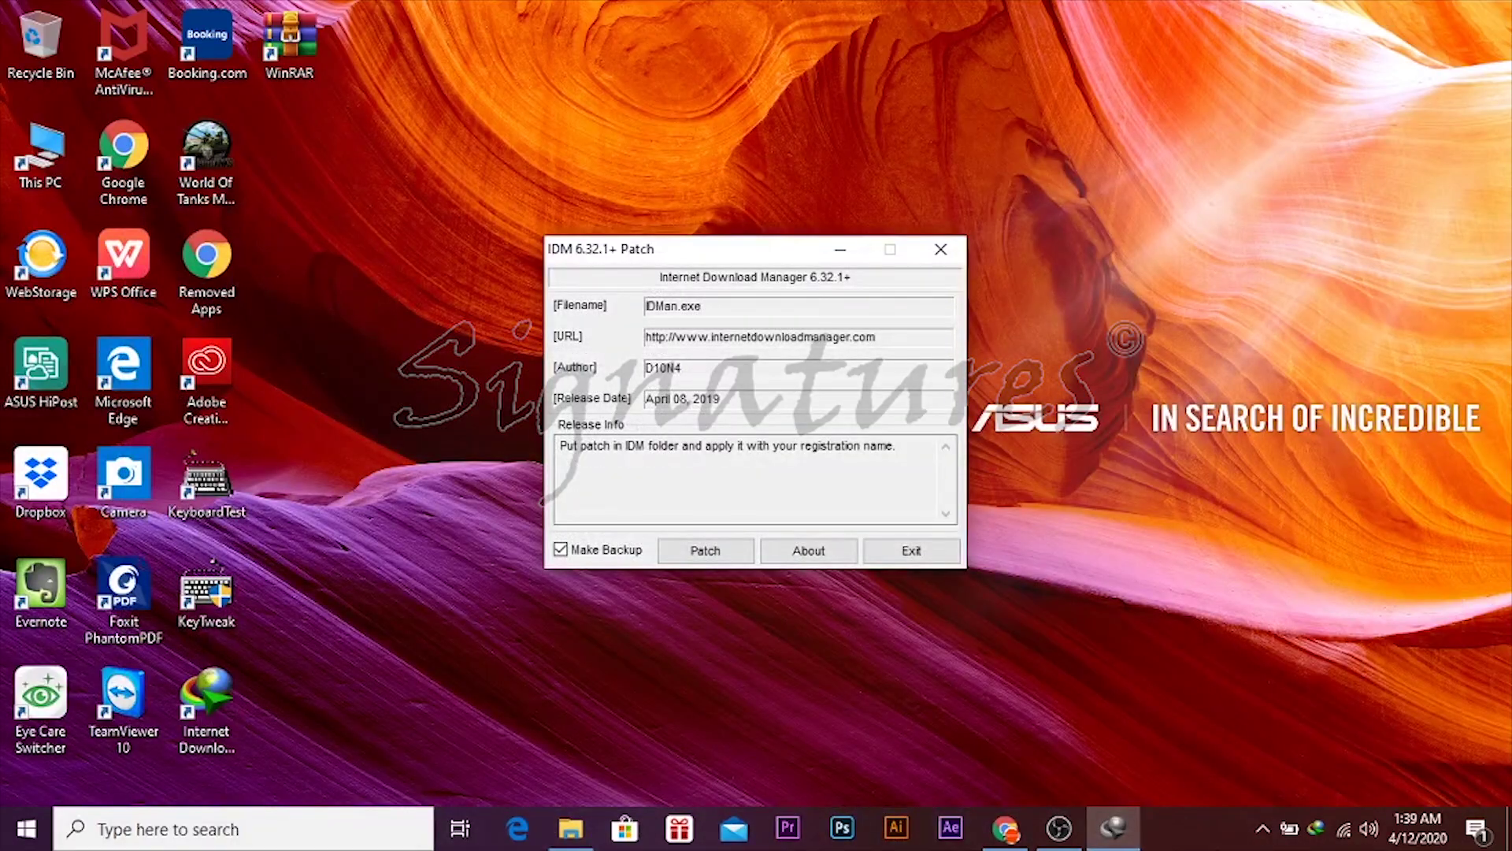
- Quit running IDM, patch IDMan.exe with a first and last registration name, then exit
right_click(1319, 835)
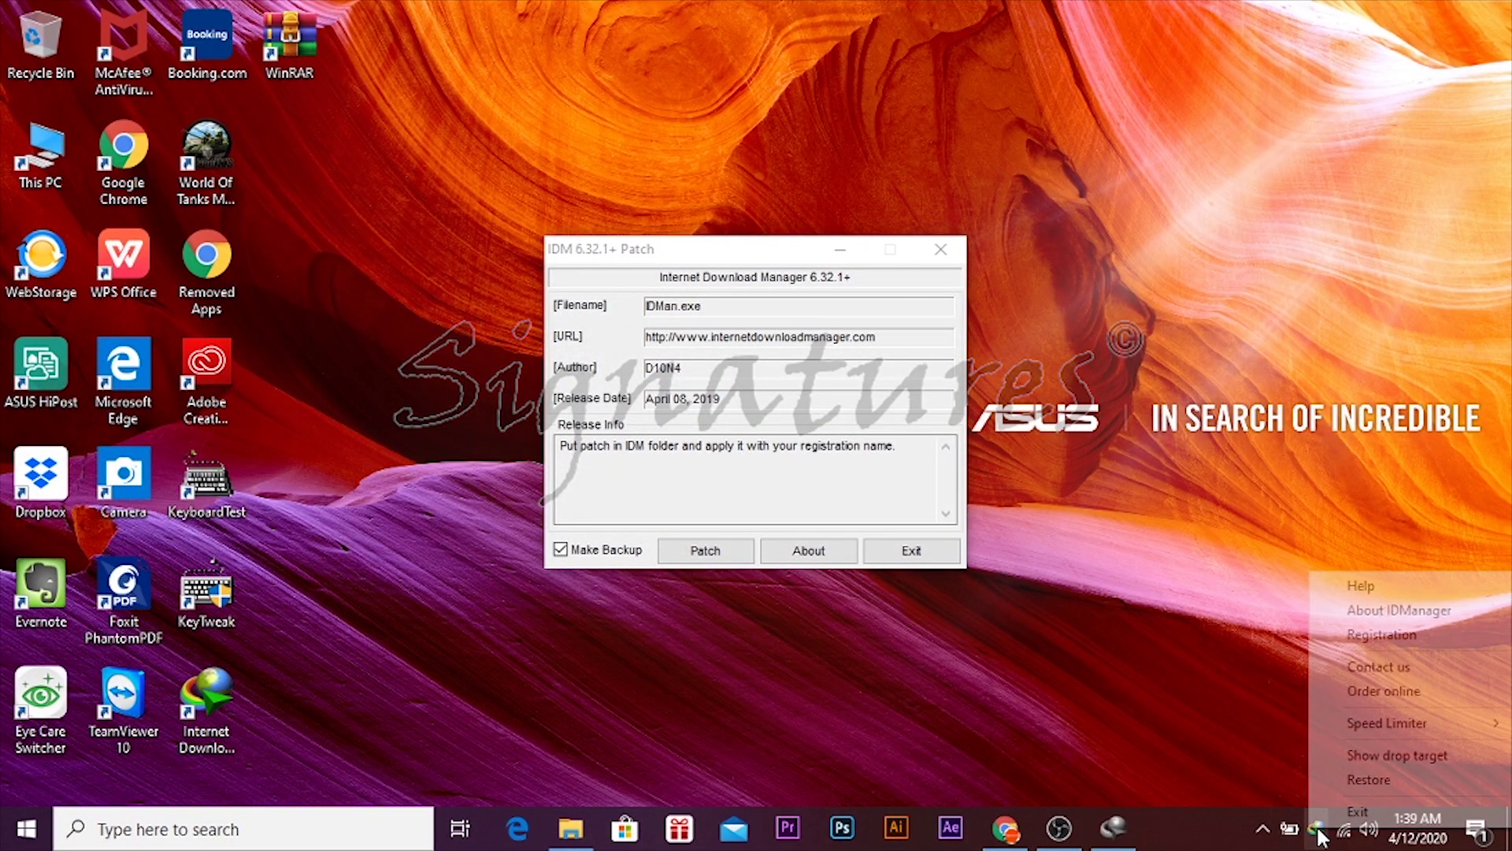
click(1356, 813)
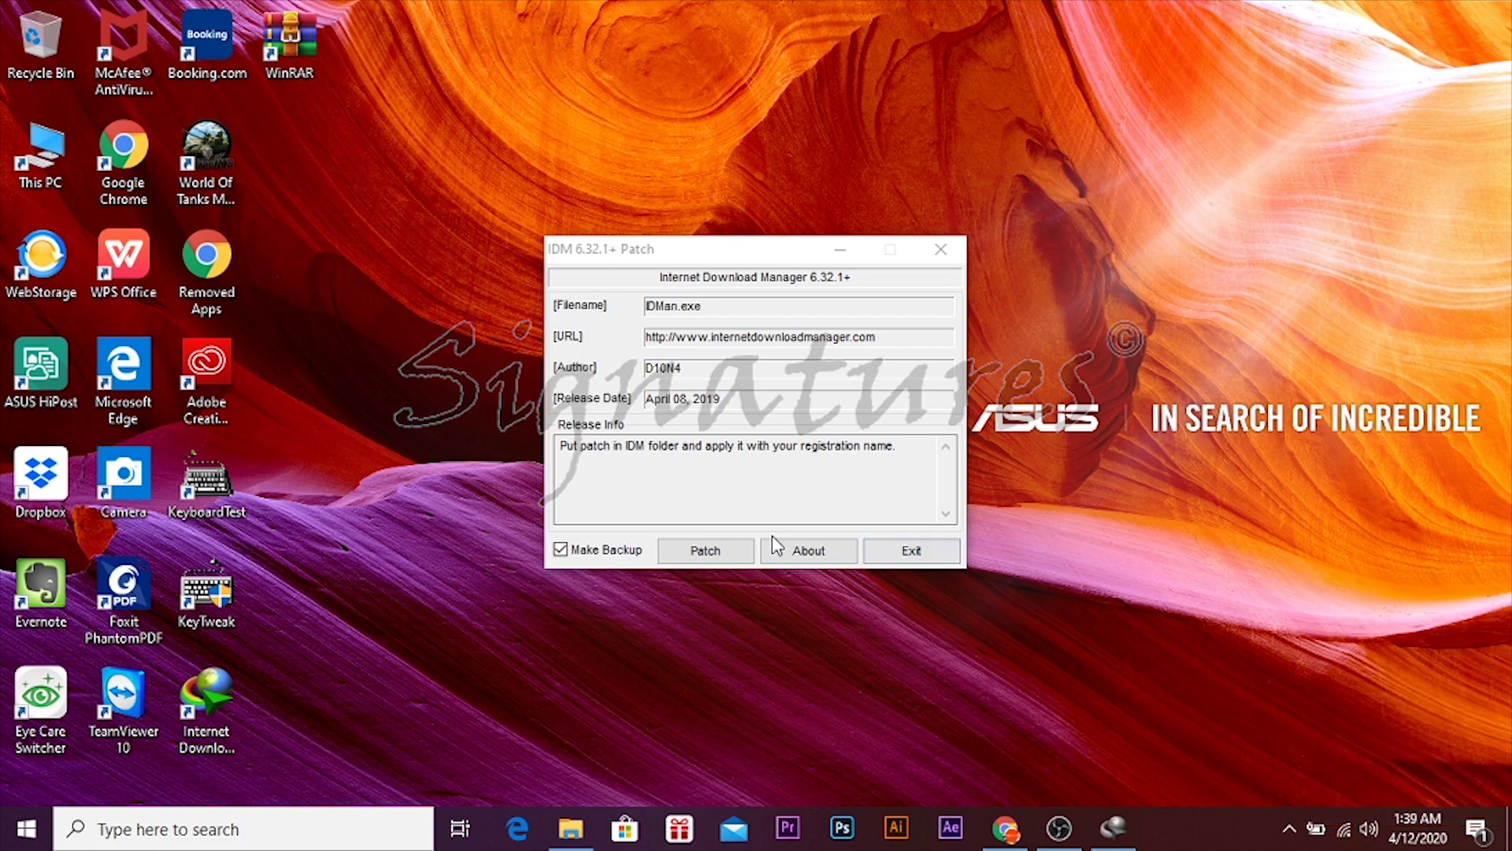
click(712, 561)
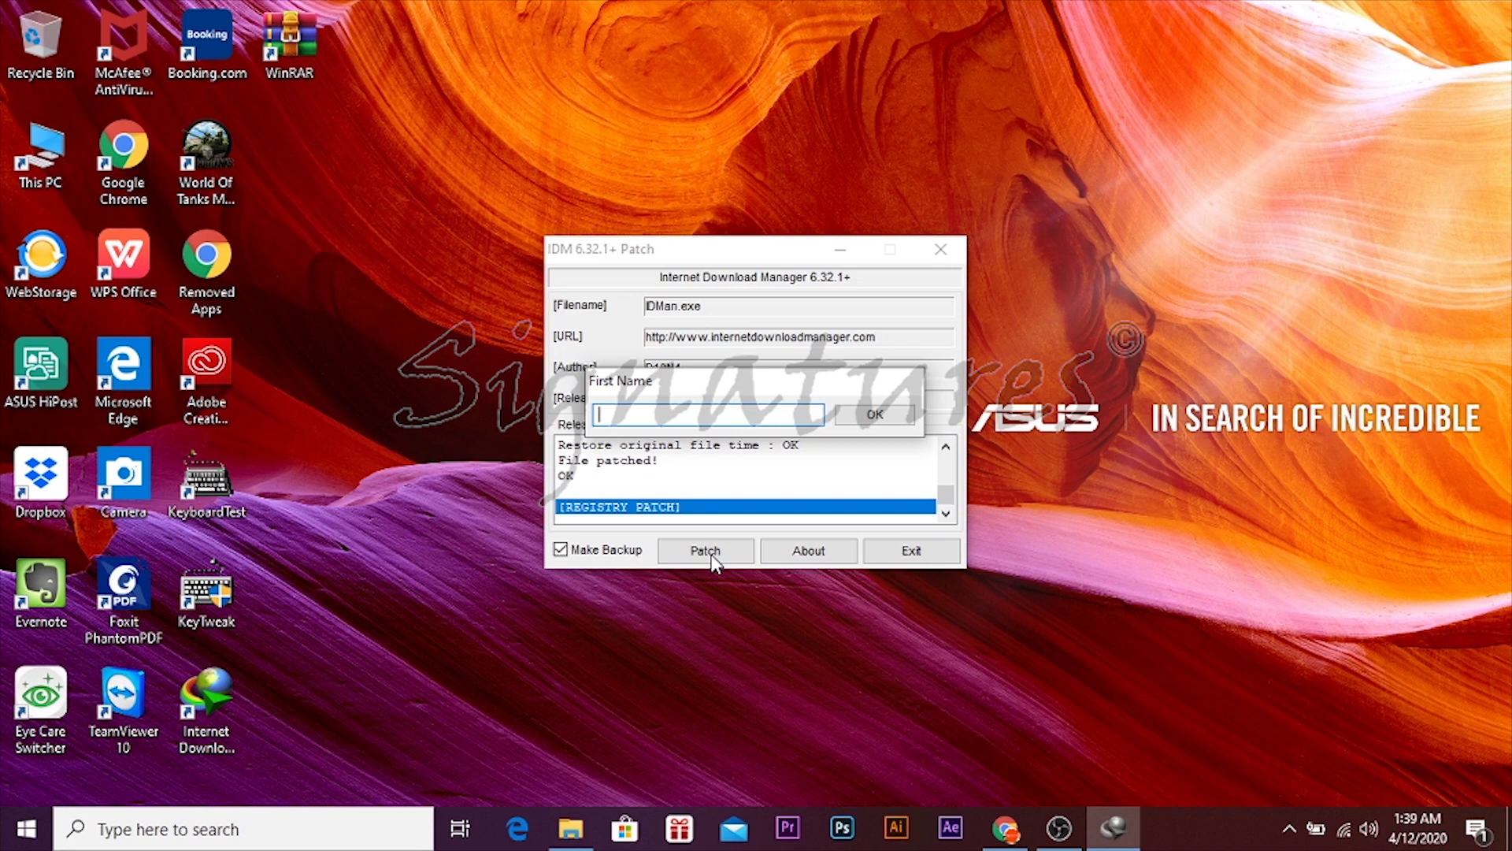
key(Return)
key(Return)
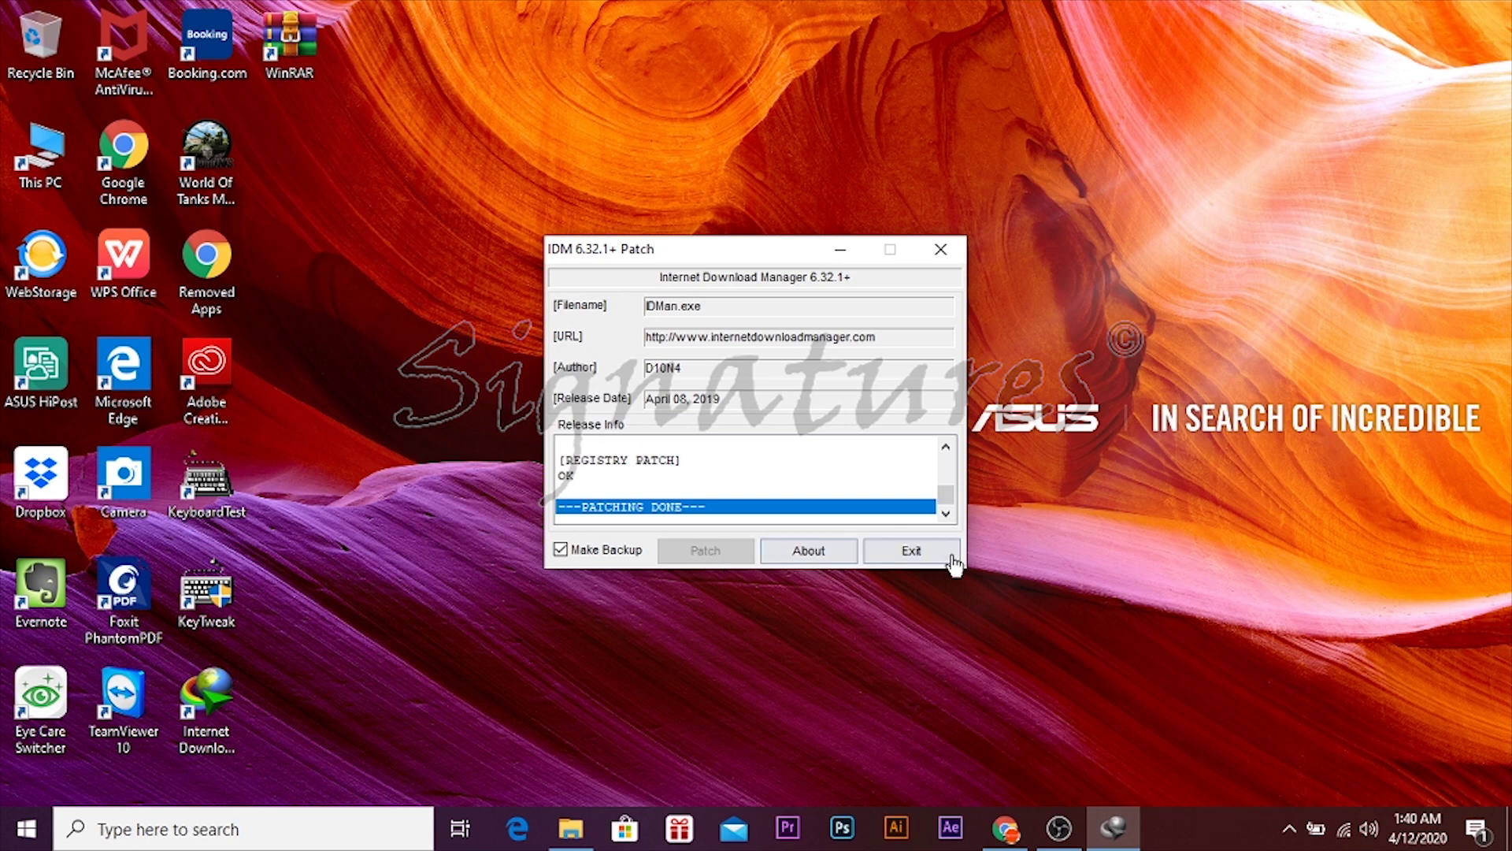
click(912, 561)
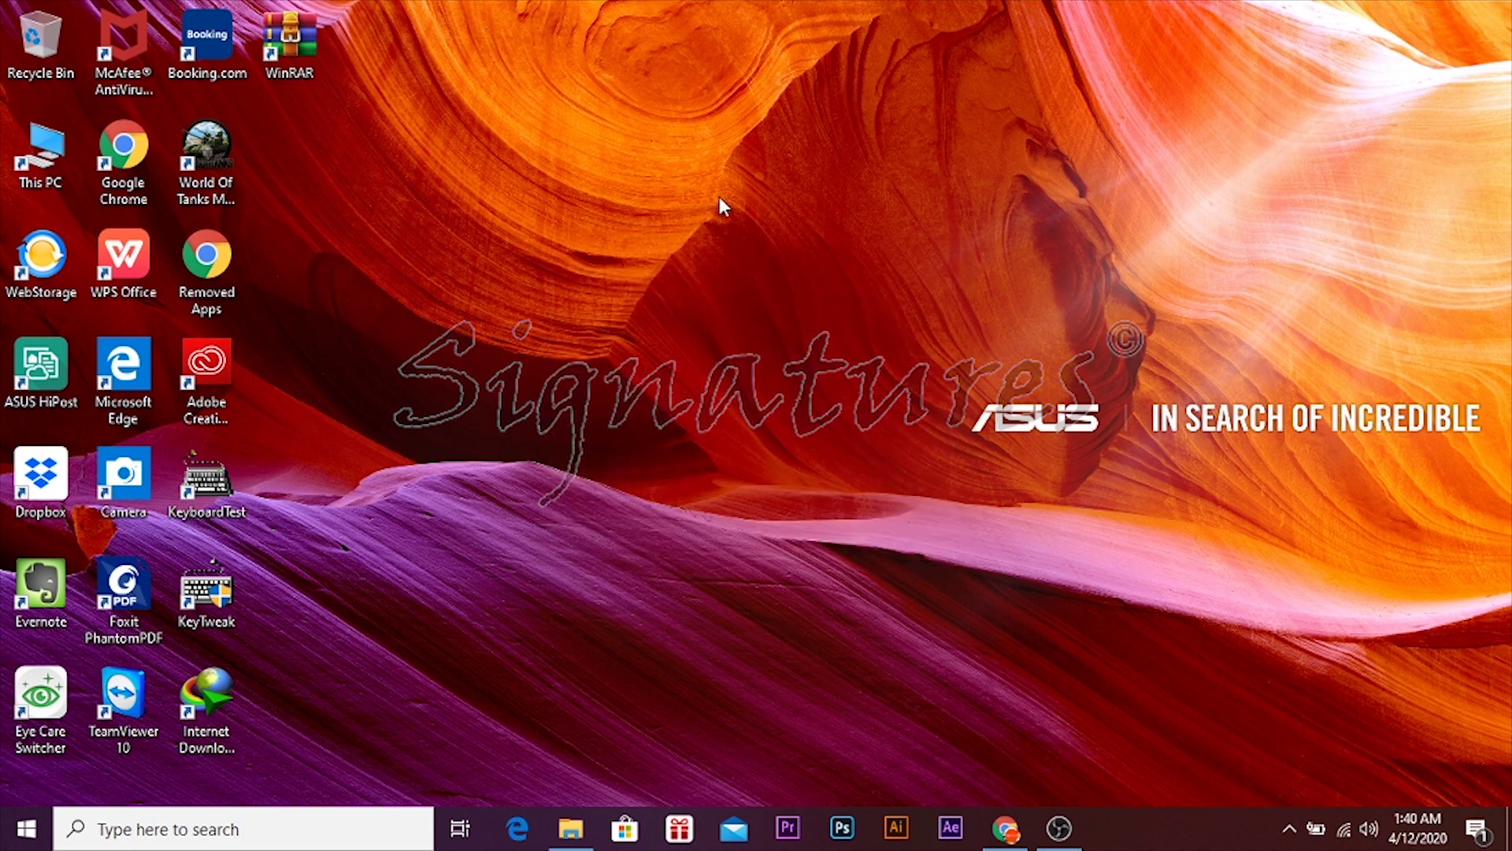
right_click(720, 197)
right_click(621, 168)
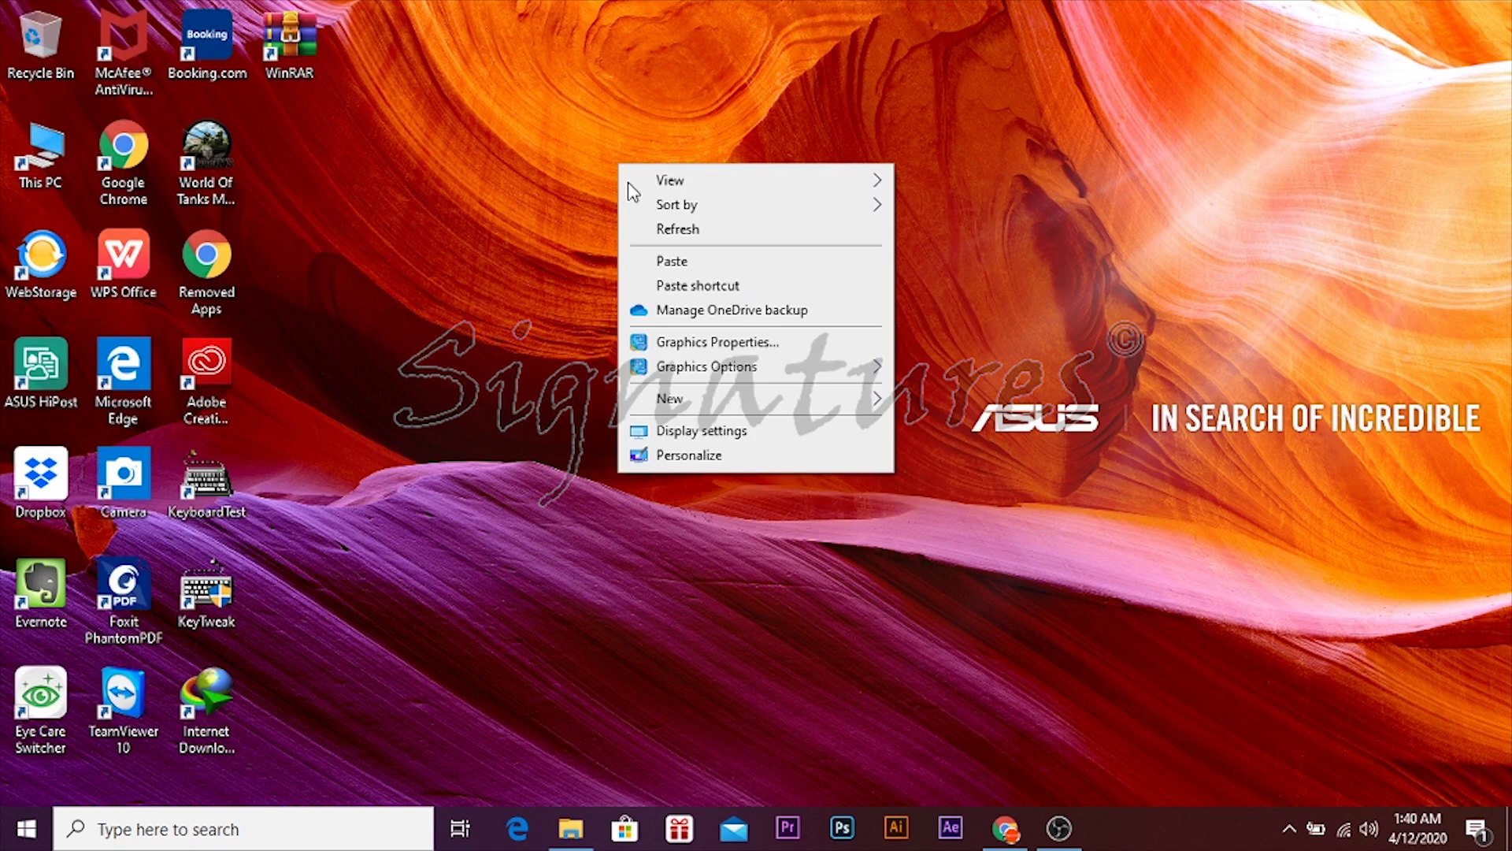
click(651, 227)
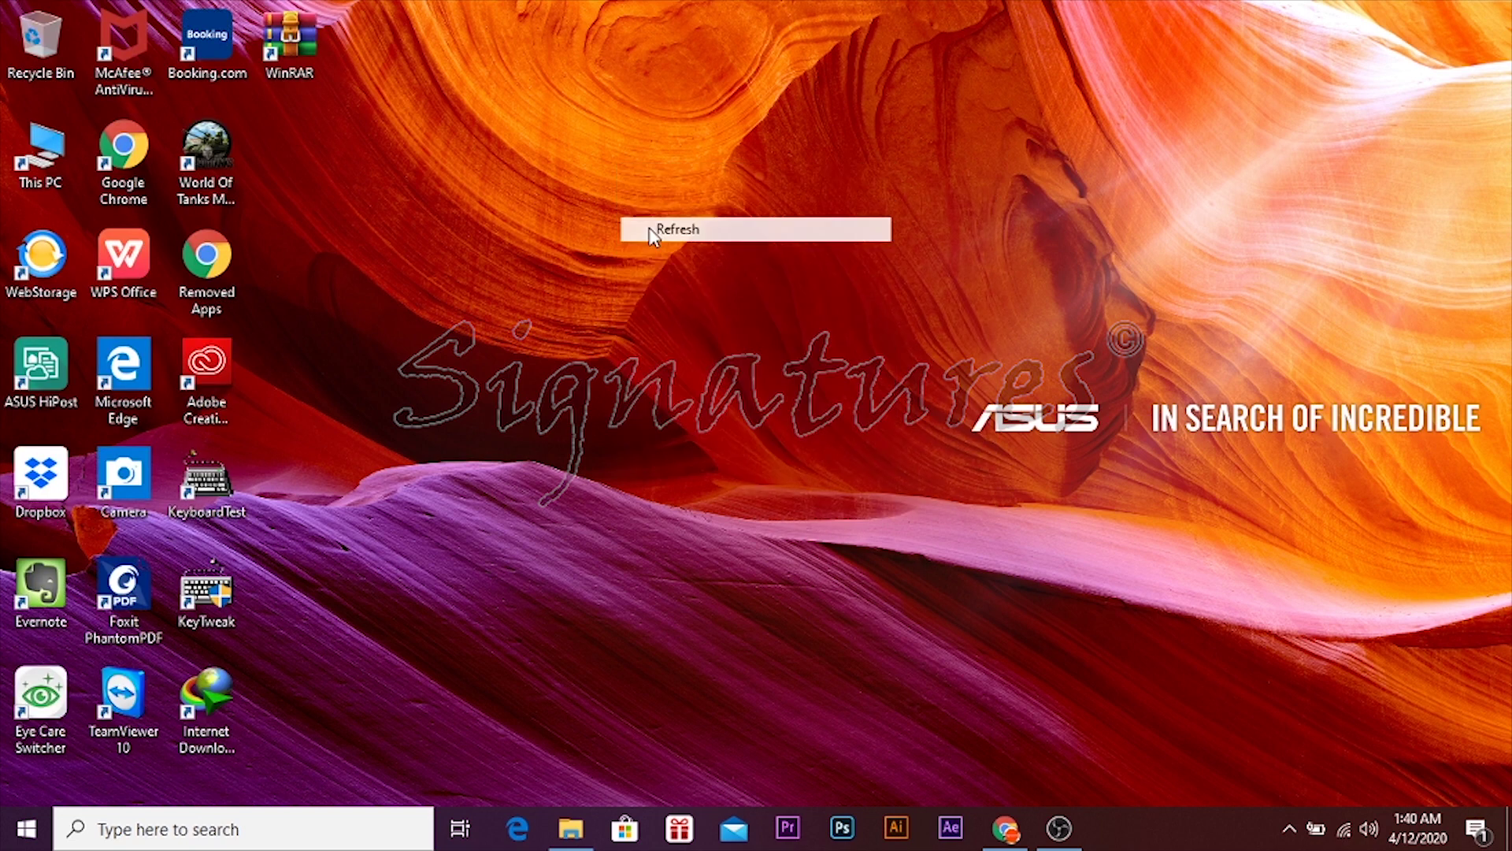
click(177, 724)
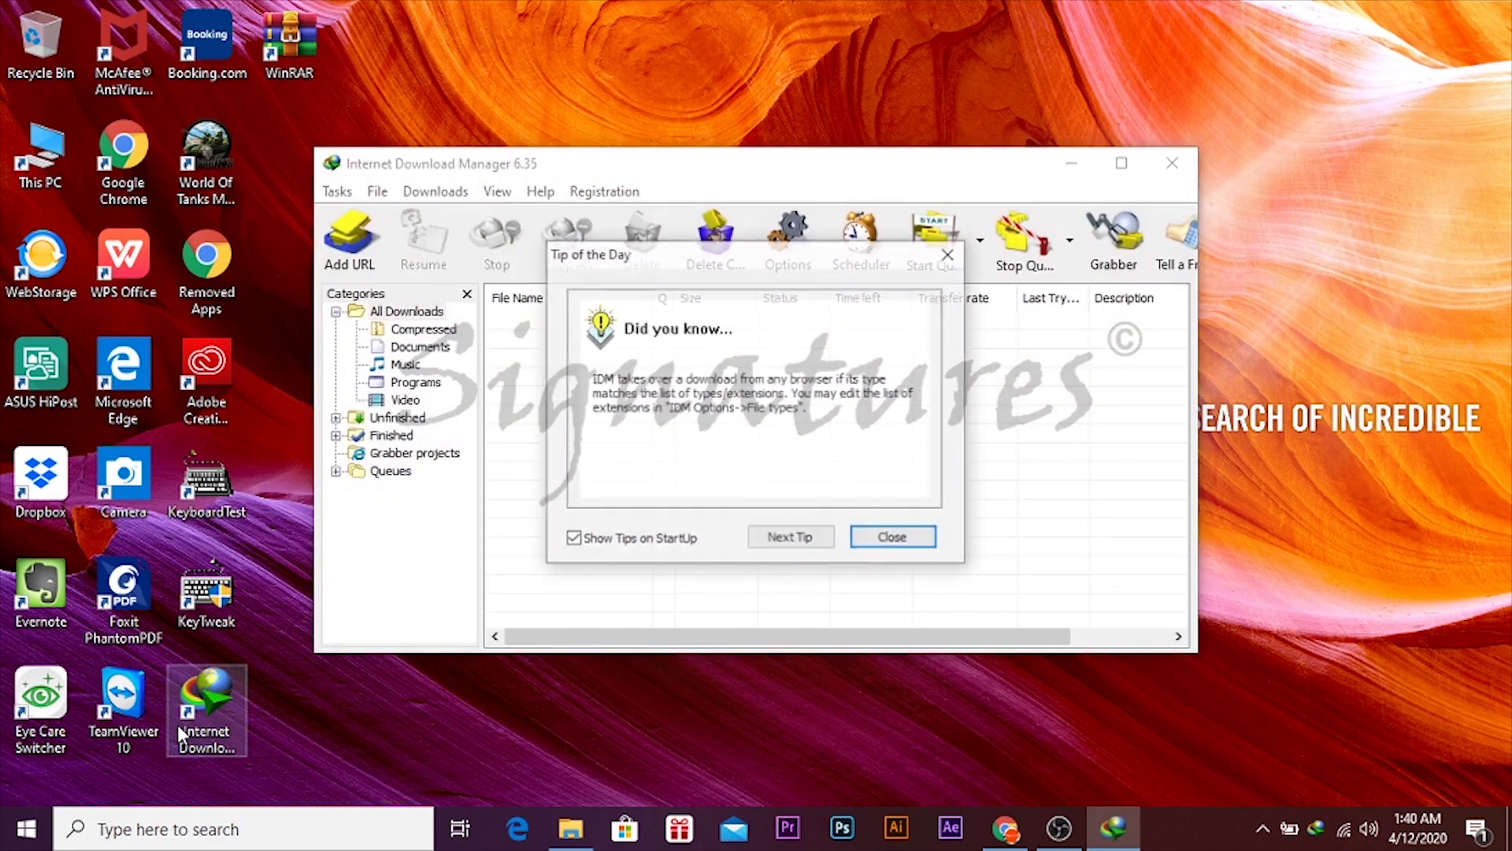
click(894, 538)
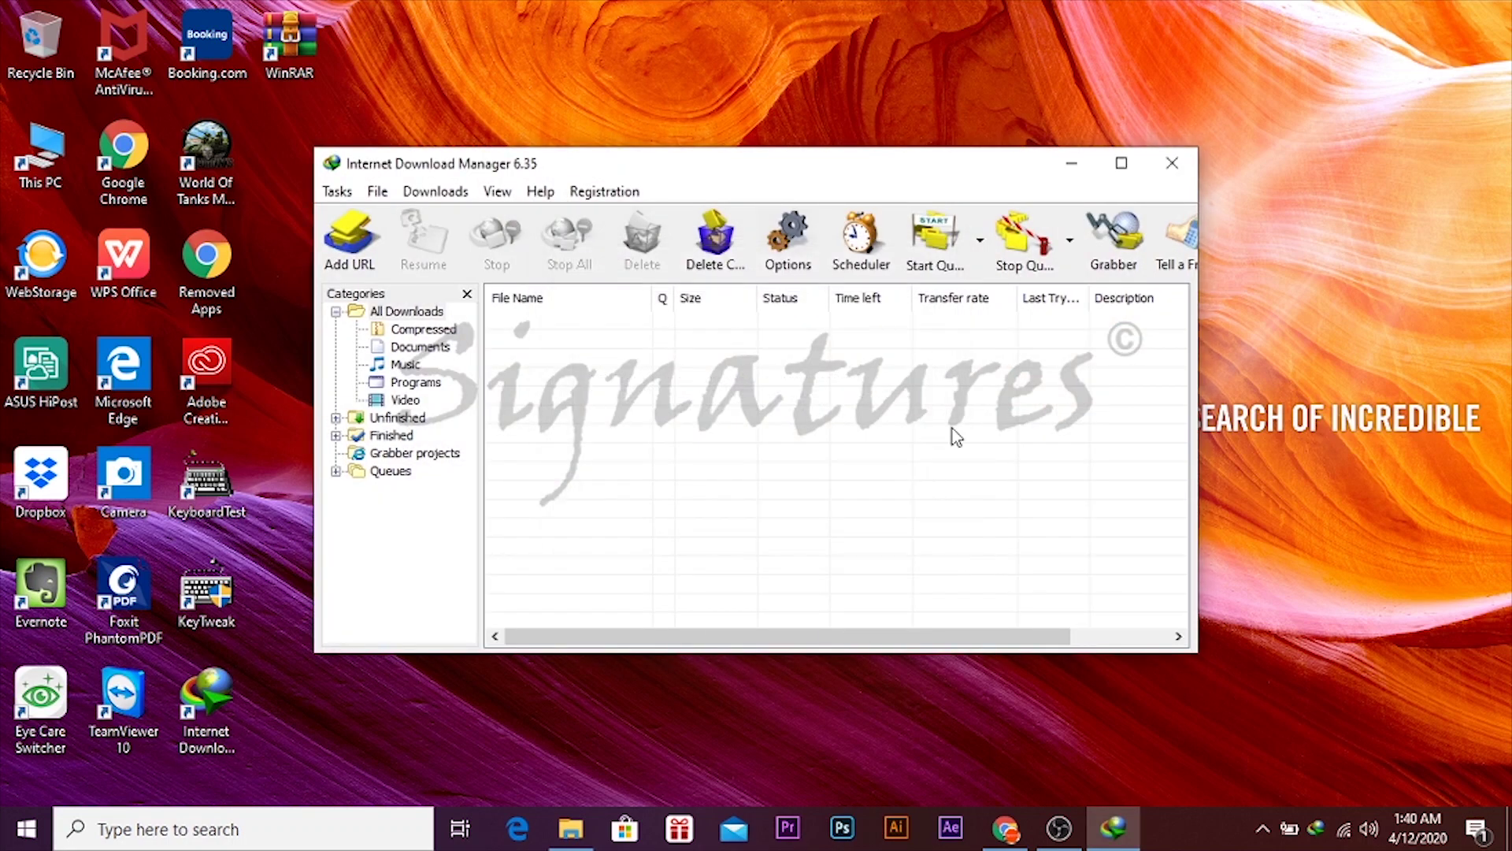
click(1122, 164)
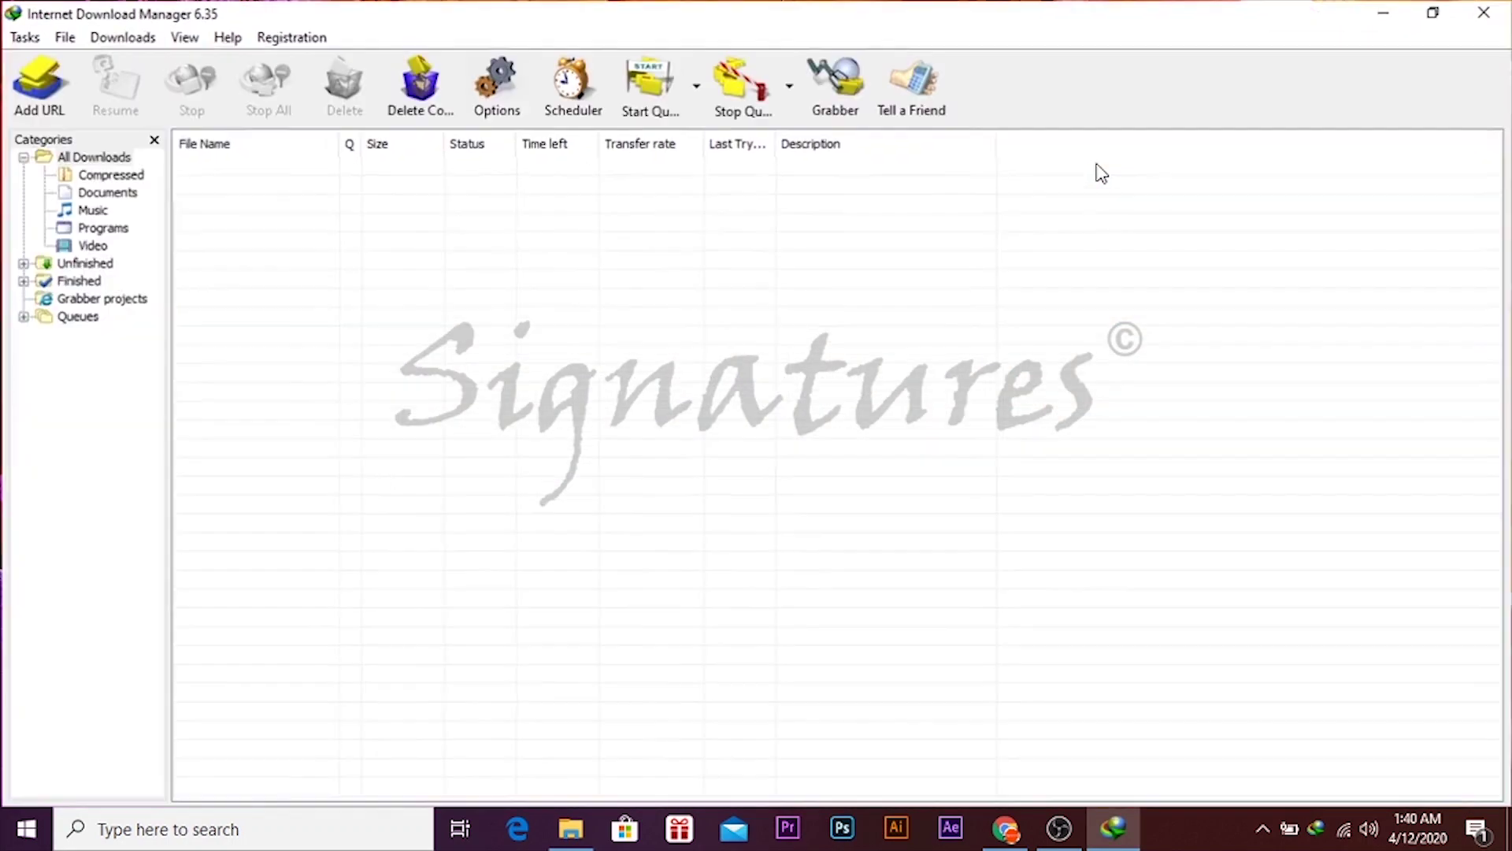
click(226, 38)
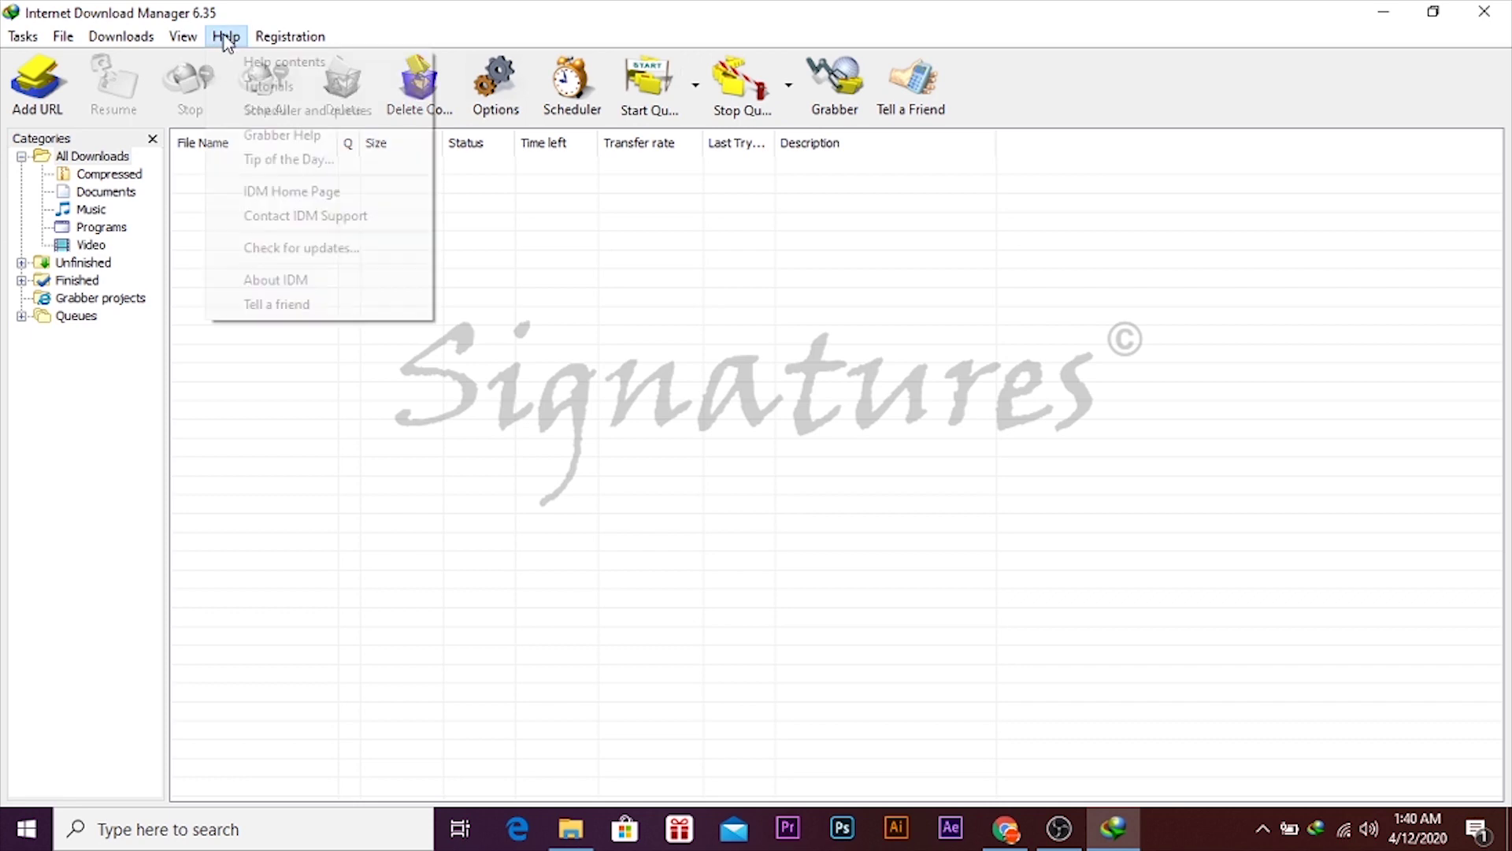
click(325, 289)
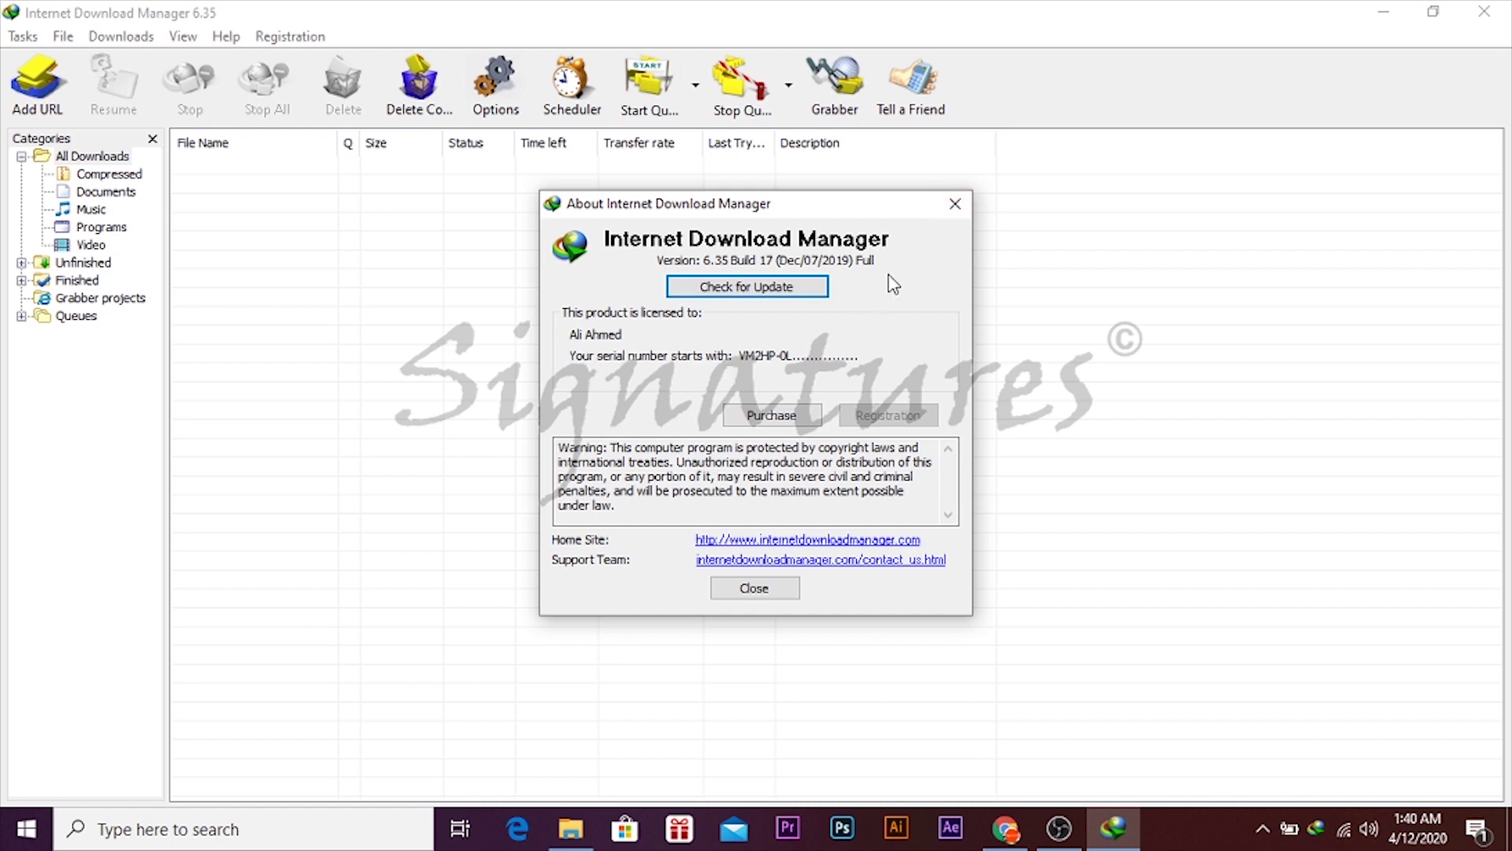
click(955, 206)
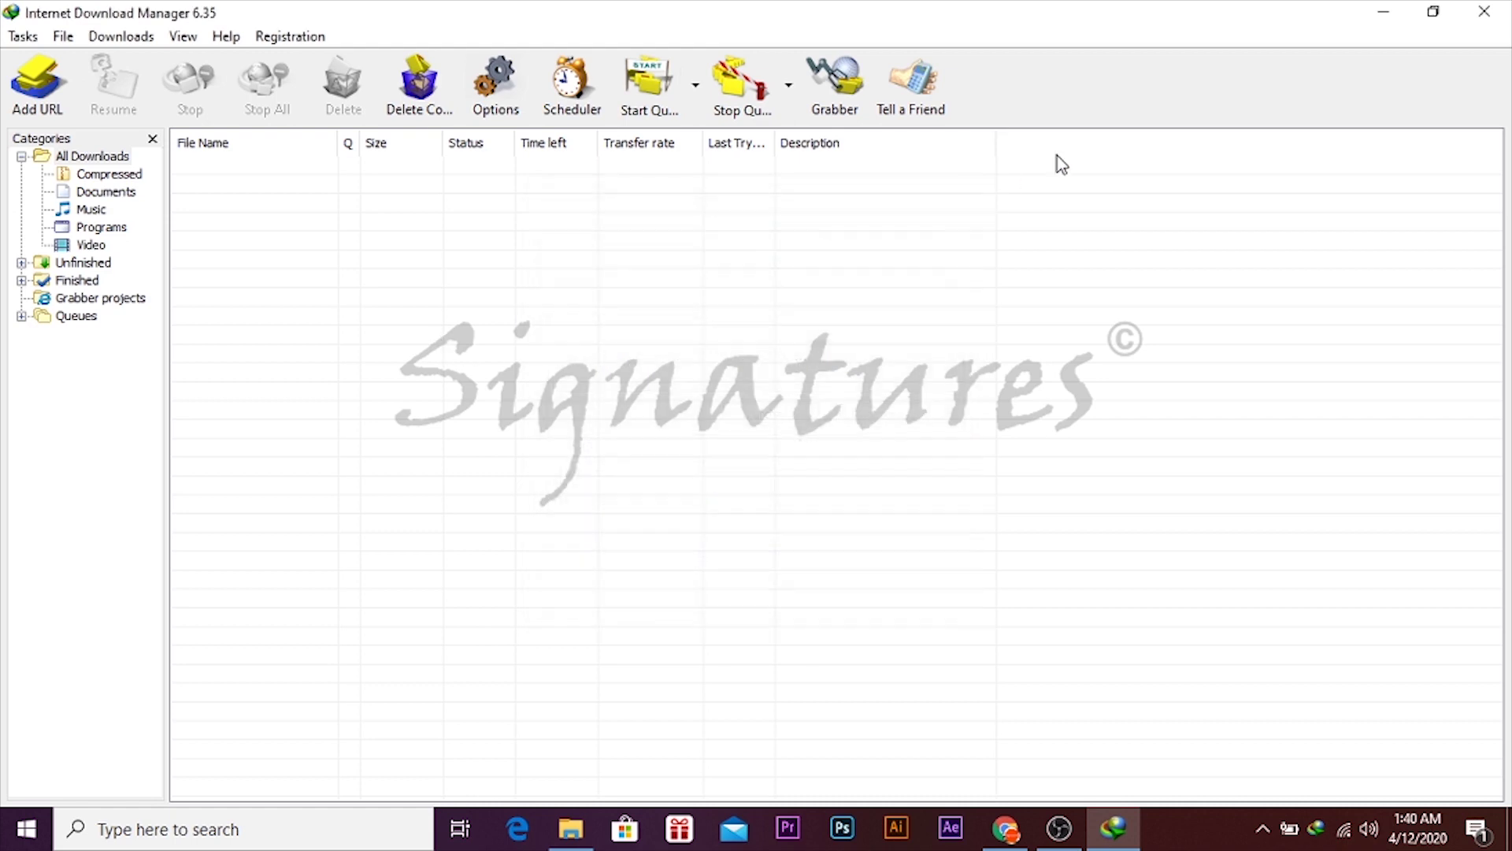
click(1483, 11)
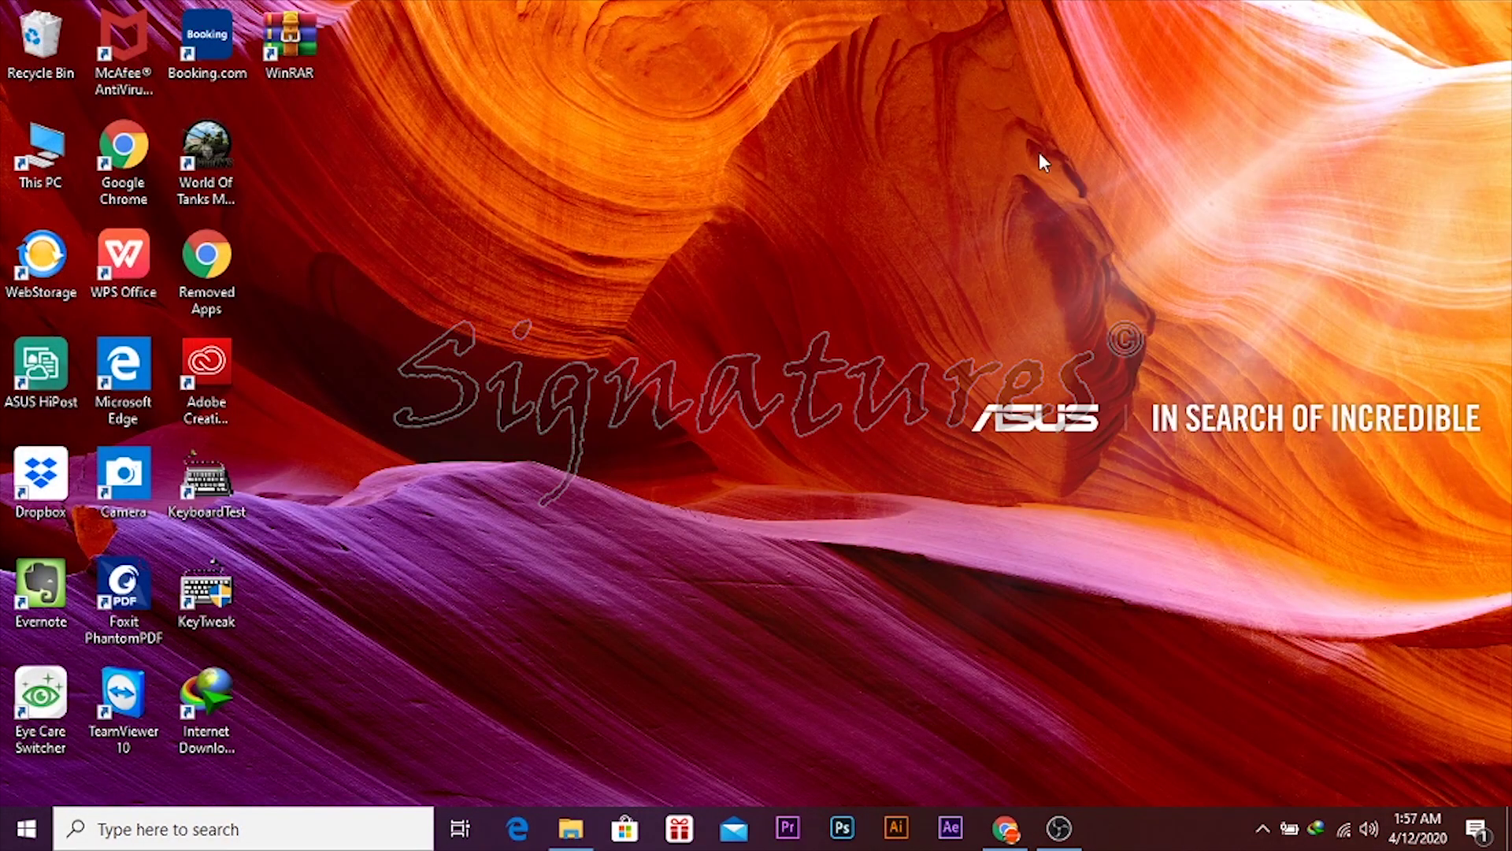
- Restore Chrome and open the pasted workupload file link
right_click(1038, 153)
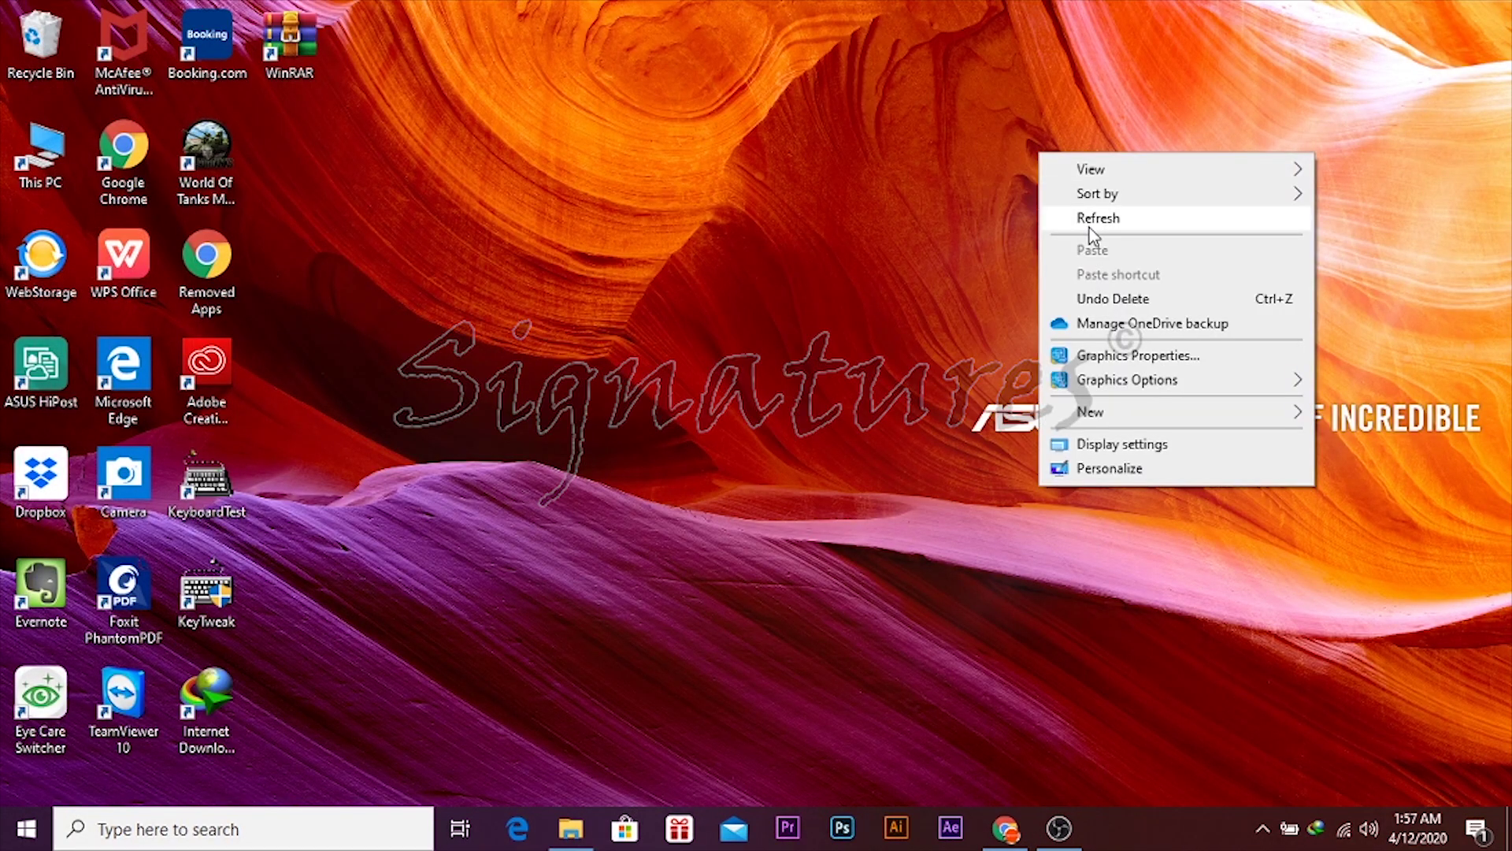
click(1089, 229)
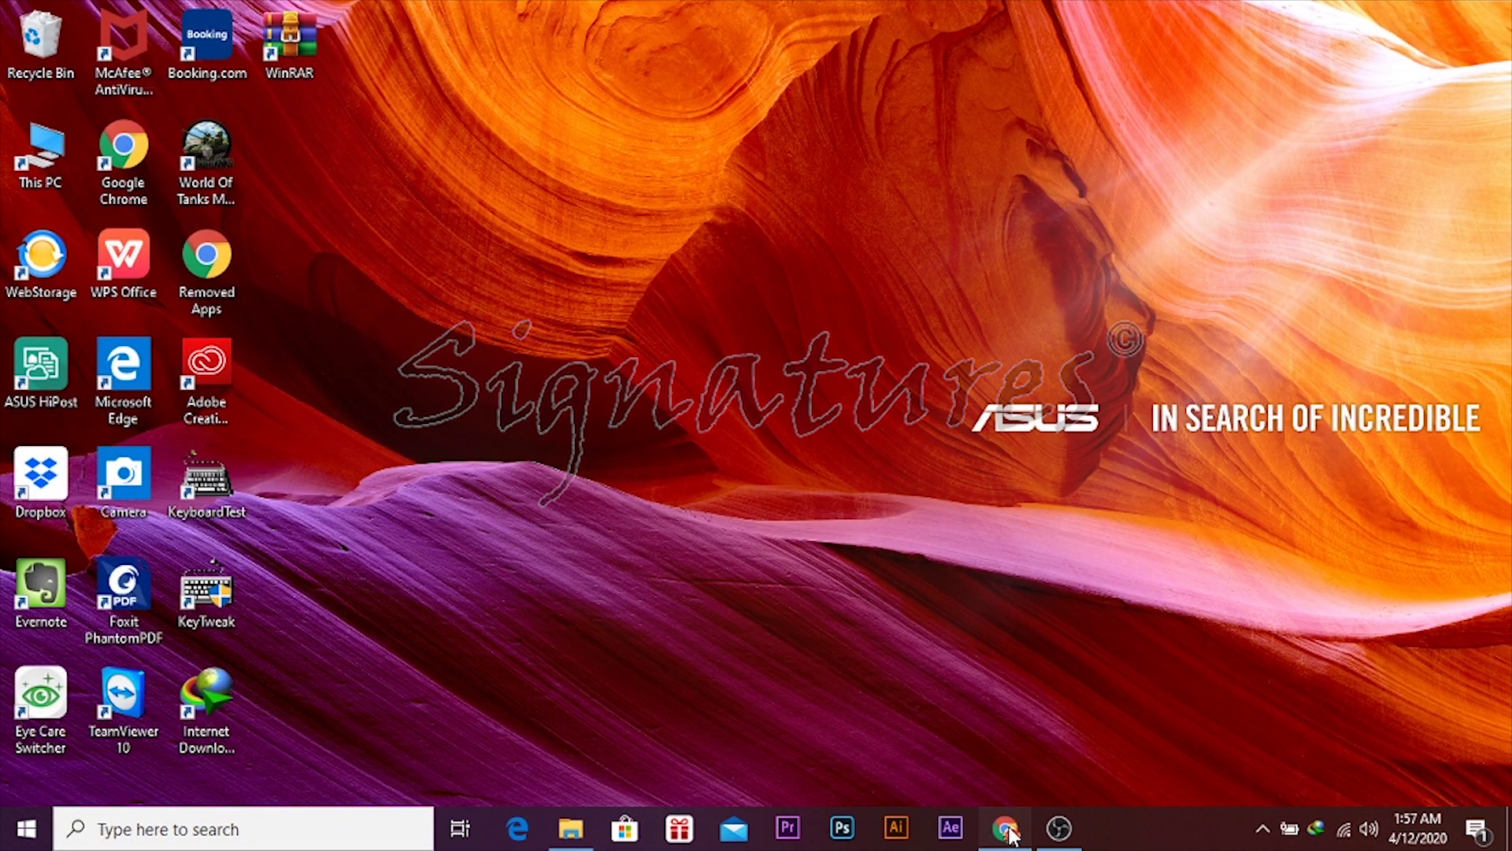
click(1008, 829)
right_click(298, 55)
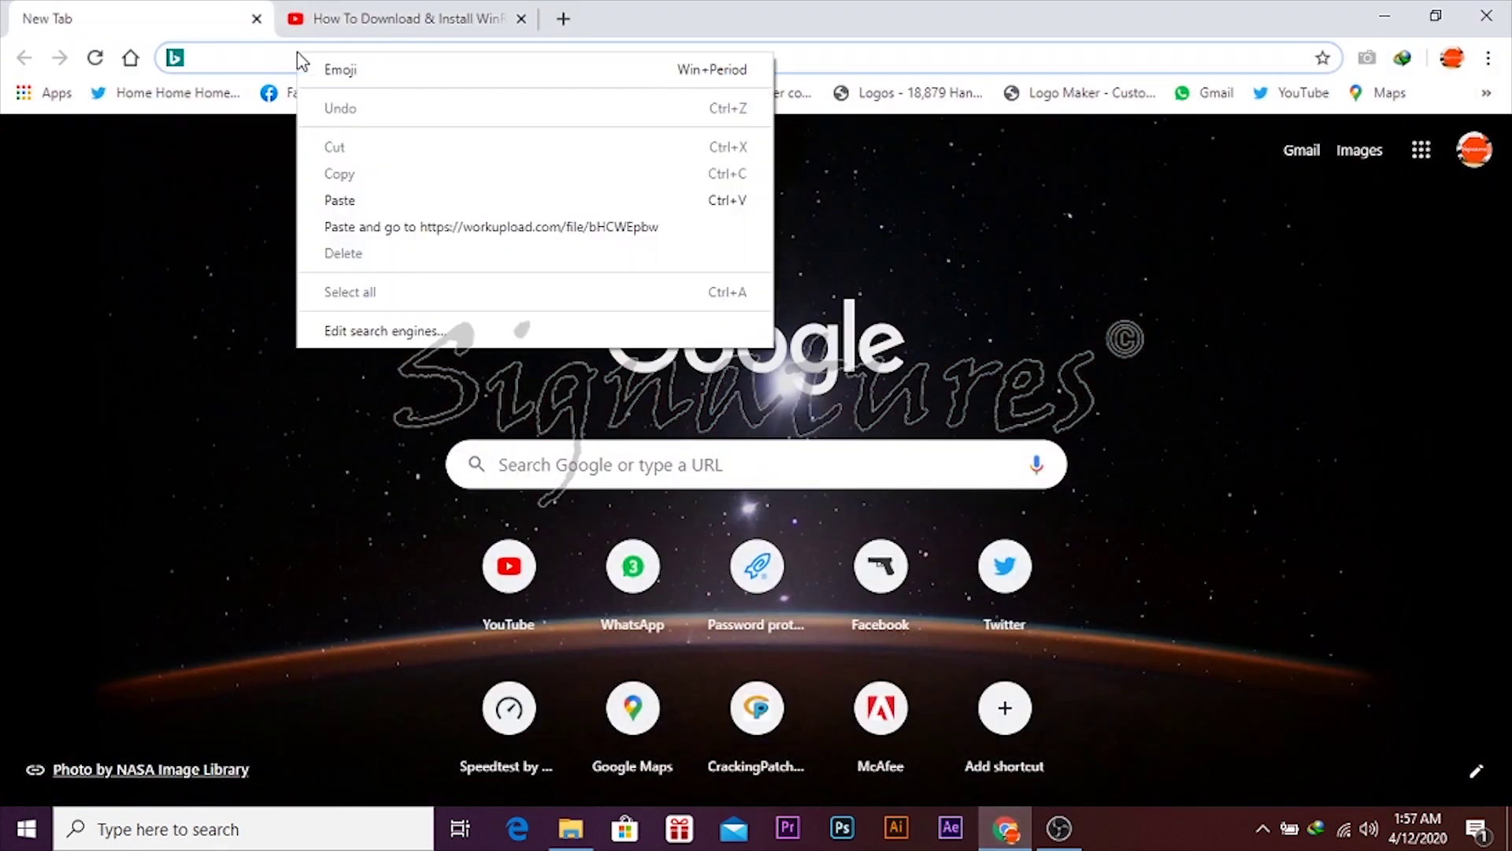
click(401, 230)
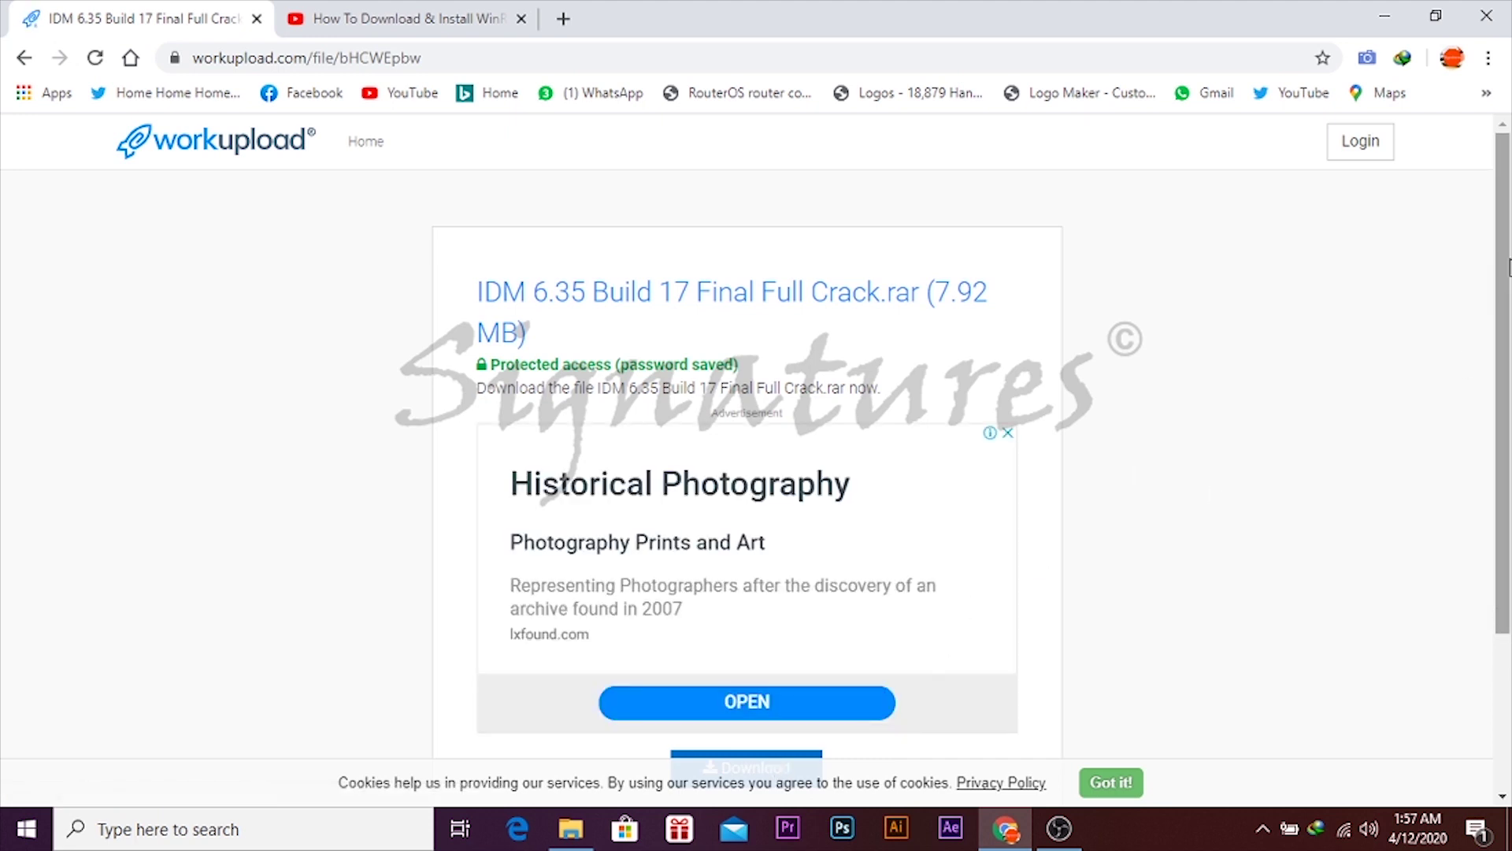
- Start the IDM 6.35 rar download through IDM's dialog, then close its progress window
drag(1510, 272, 1509, 351)
click(733, 660)
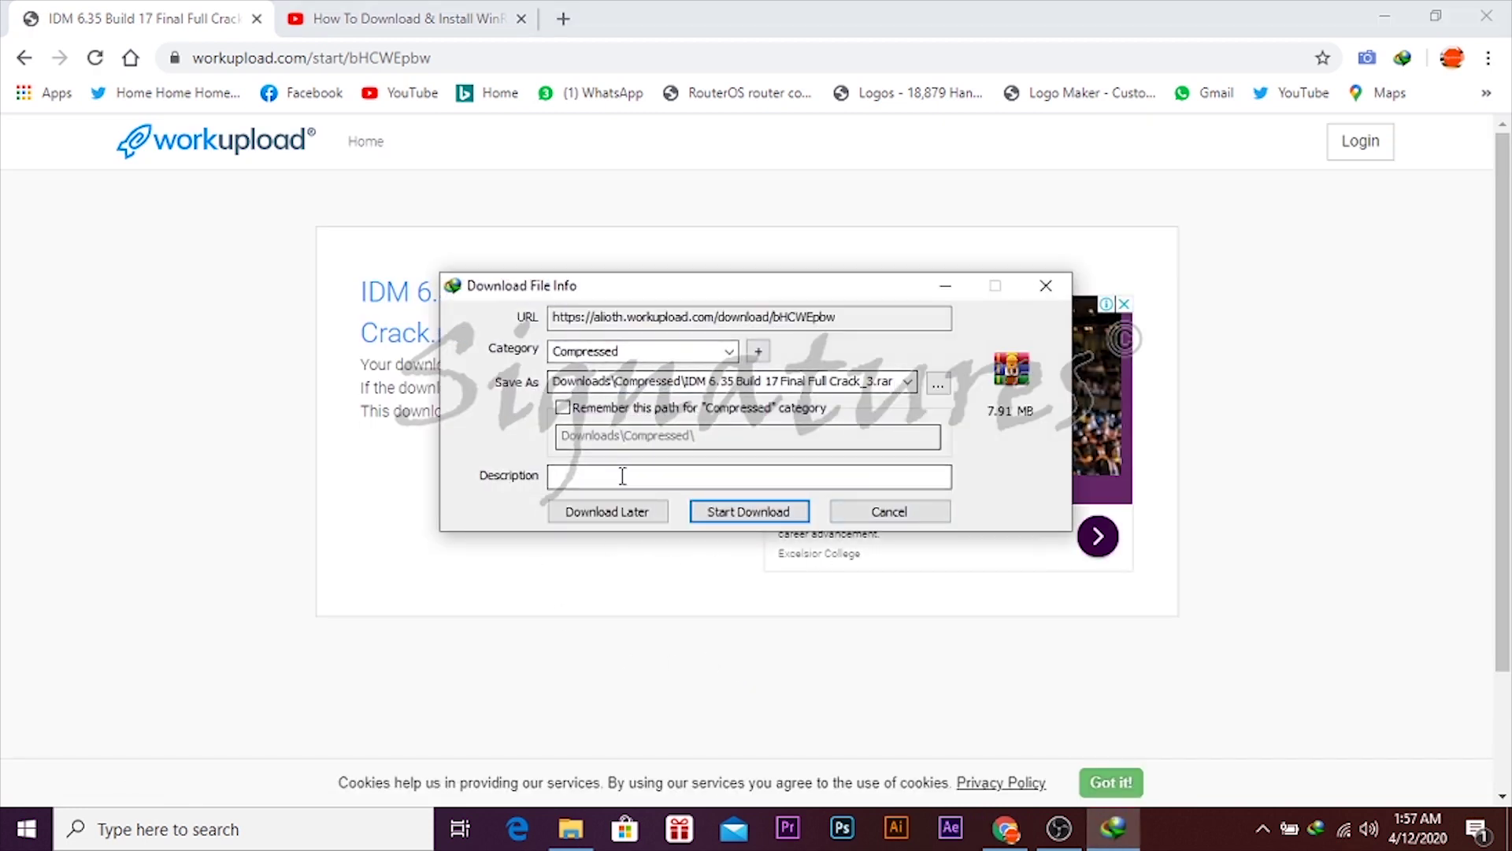
click(752, 516)
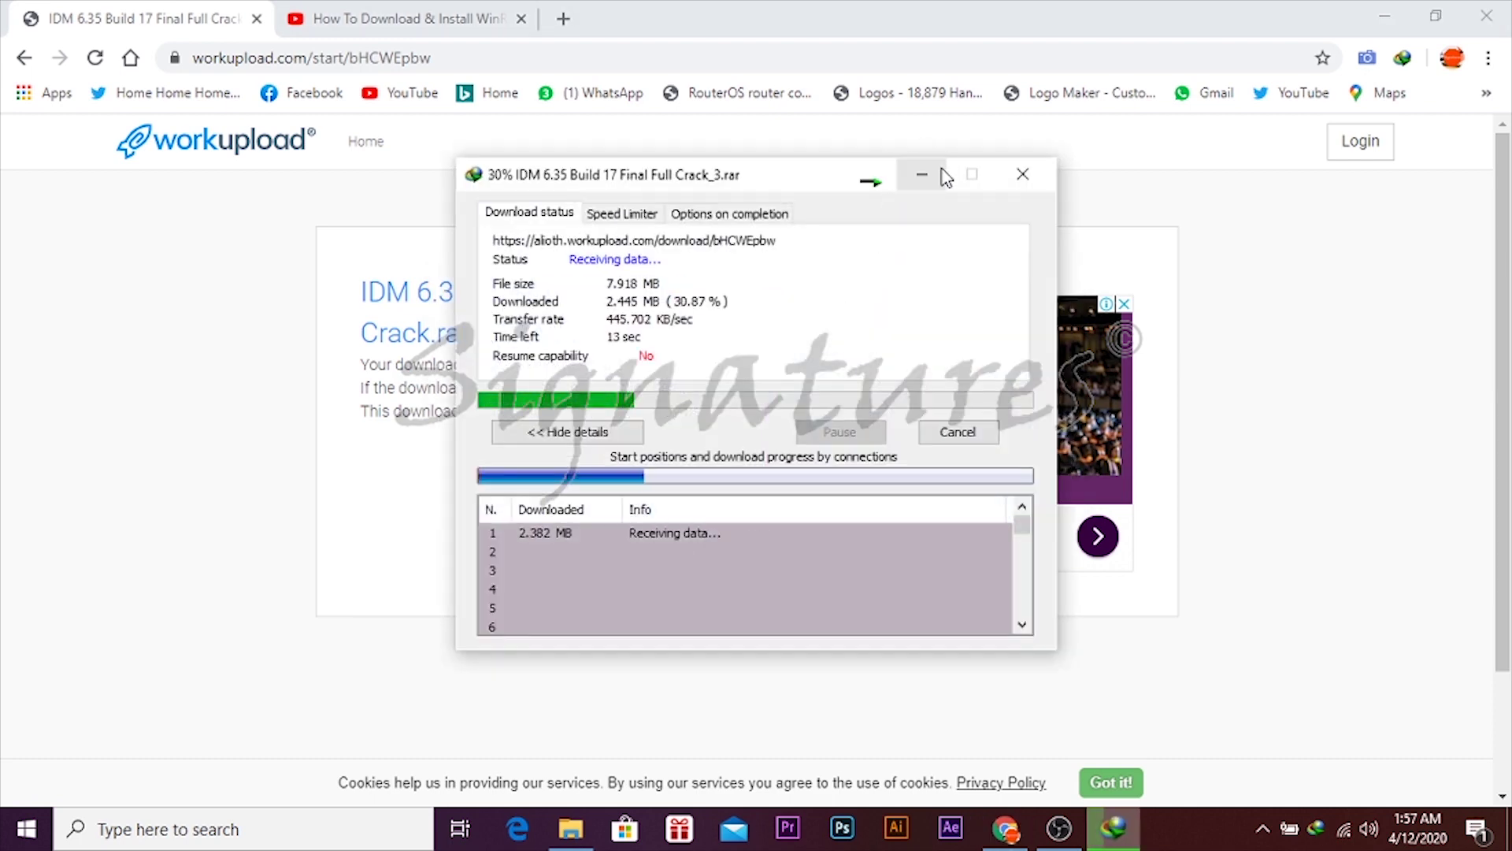
click(957, 434)
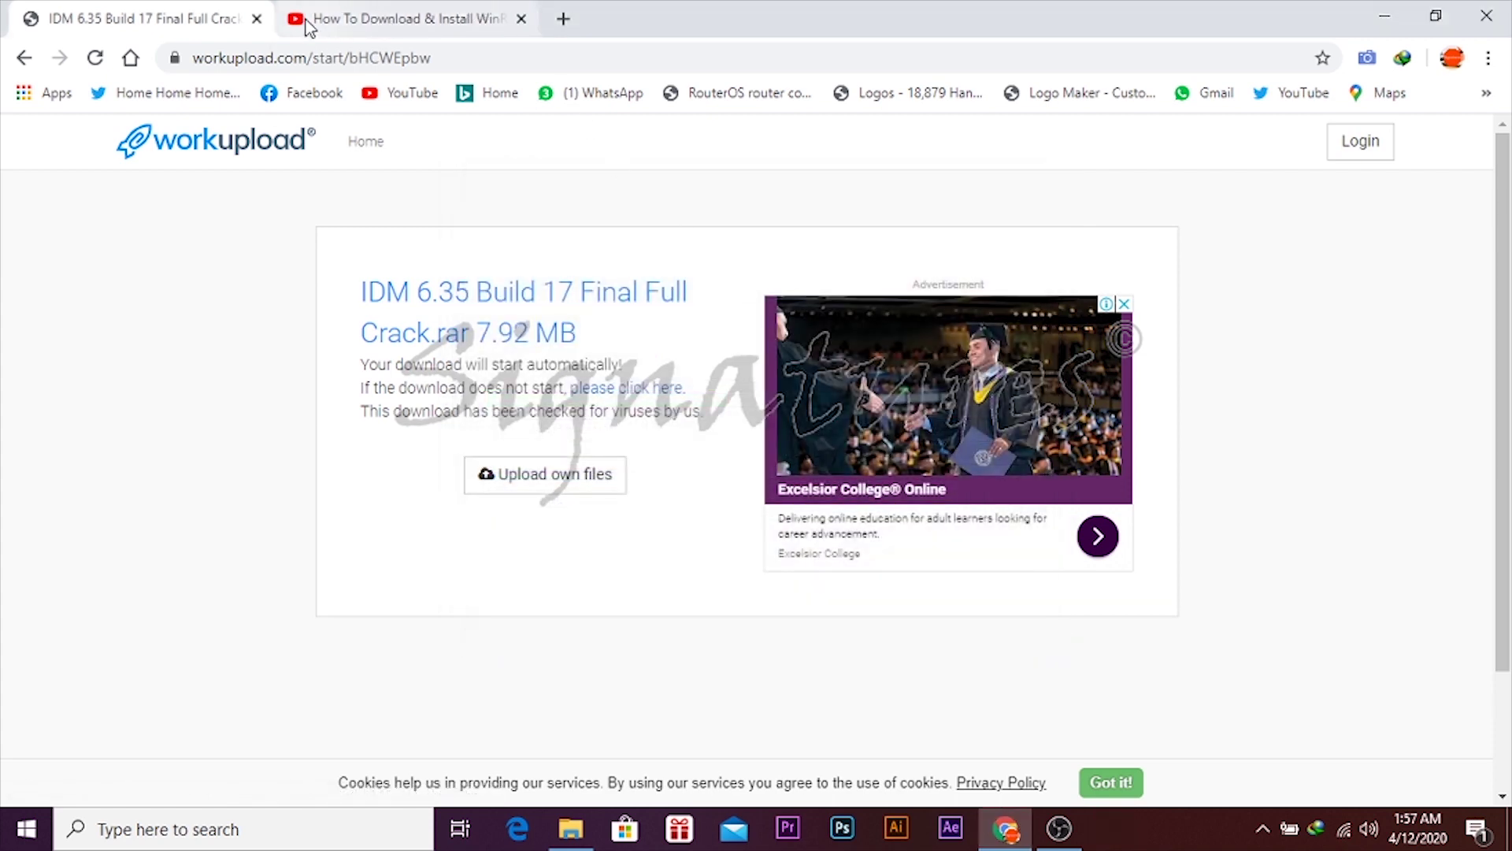
click(386, 11)
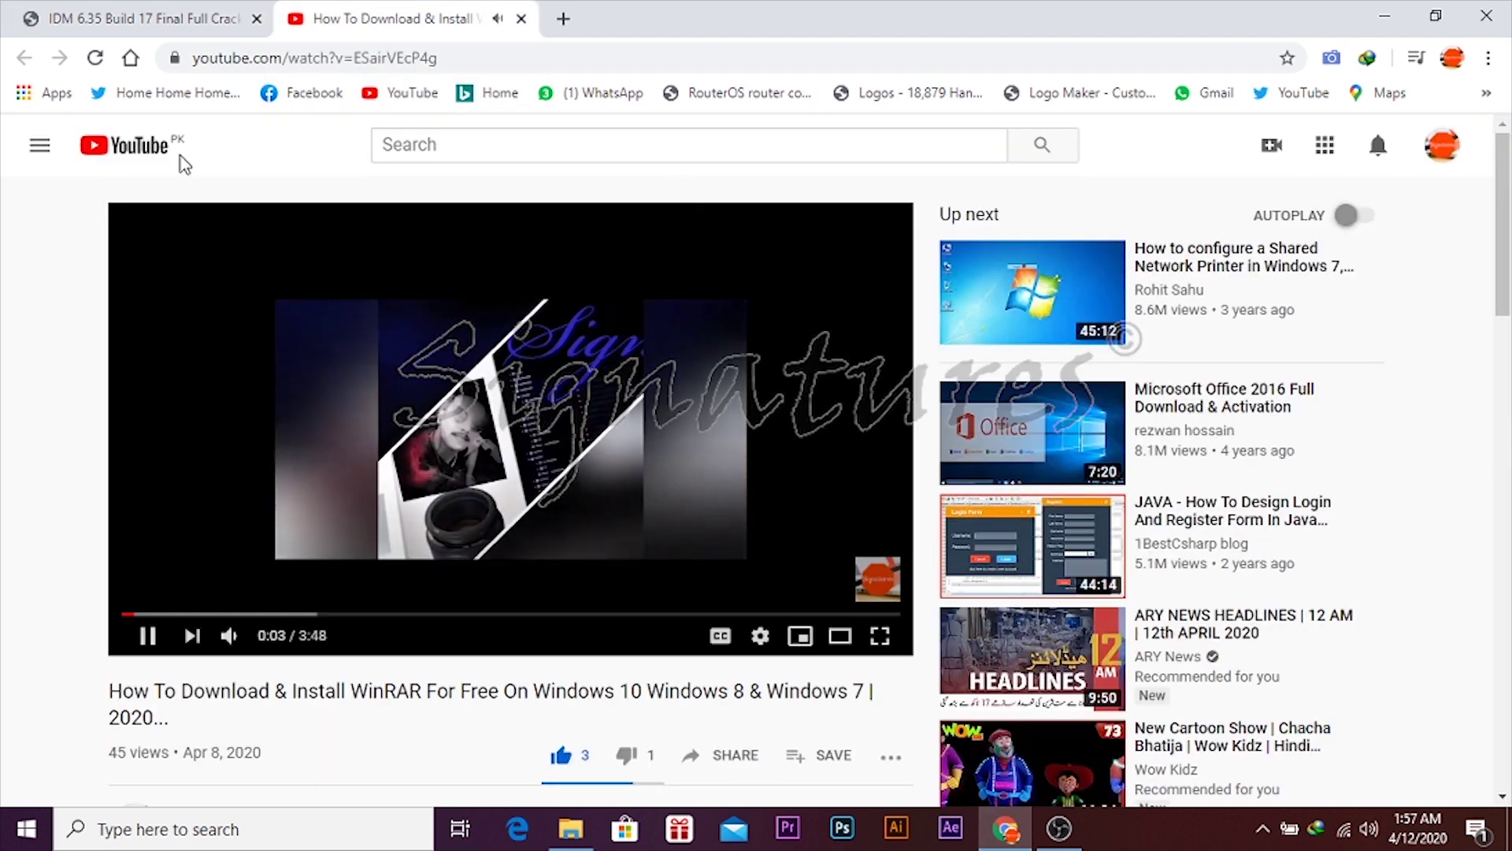
- Reload and pause the WinRAR tutorial video, then download its 720p HD MP4 with IDM
click(95, 61)
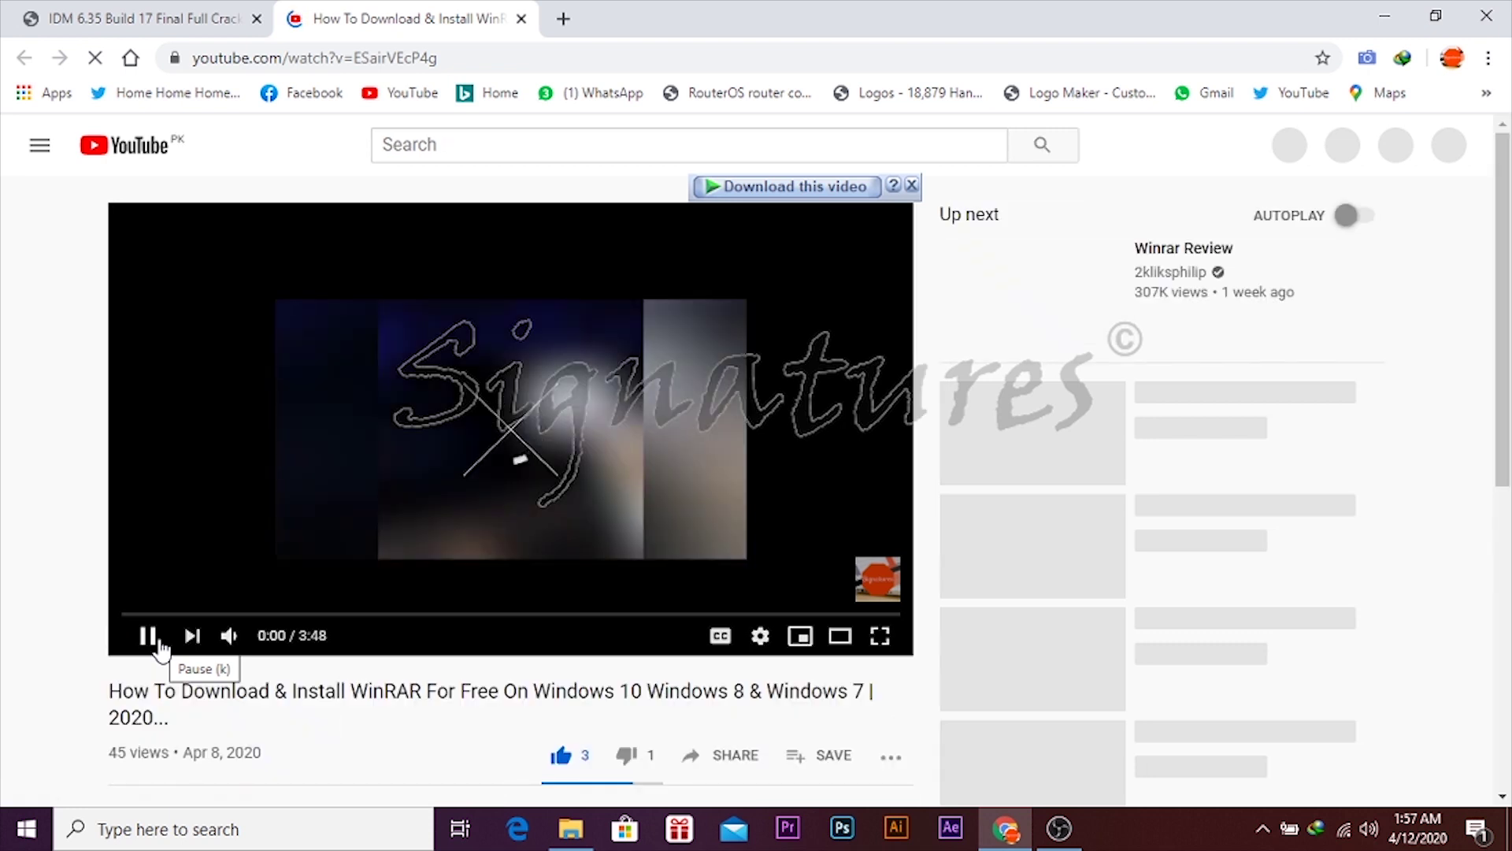
click(157, 637)
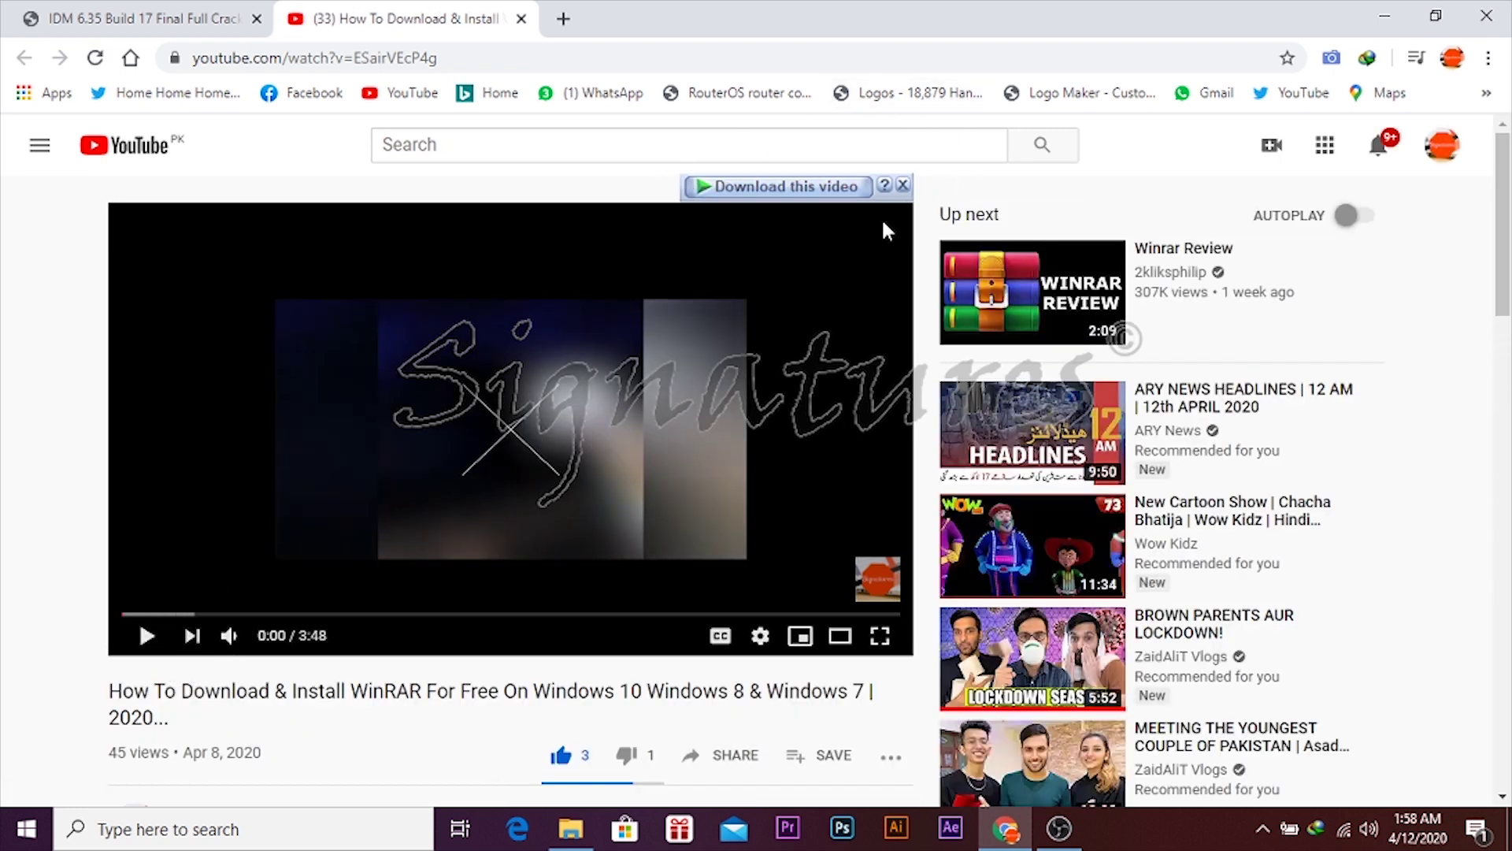
click(797, 191)
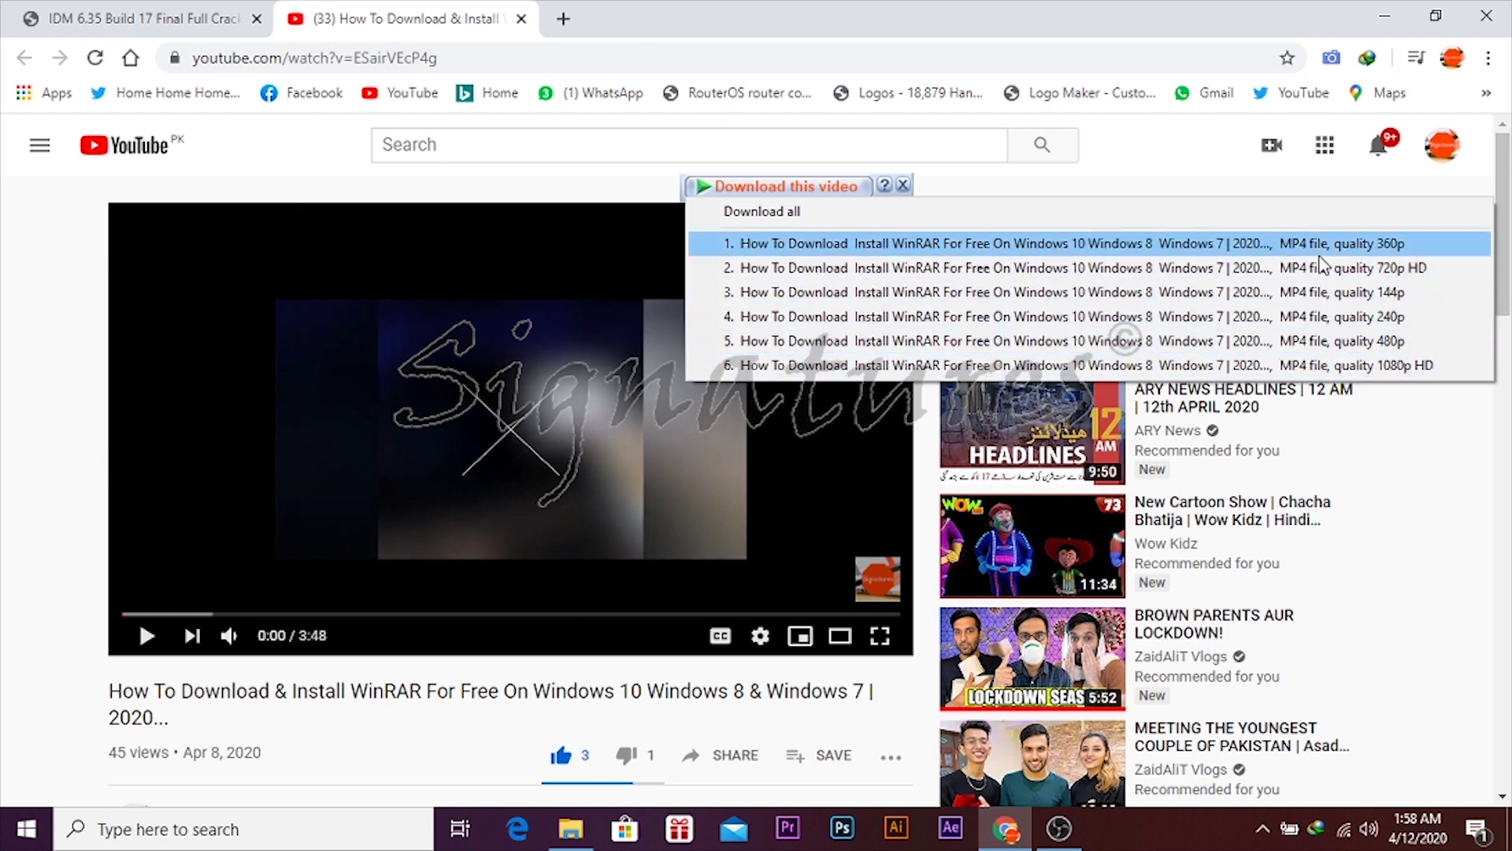
click(1344, 268)
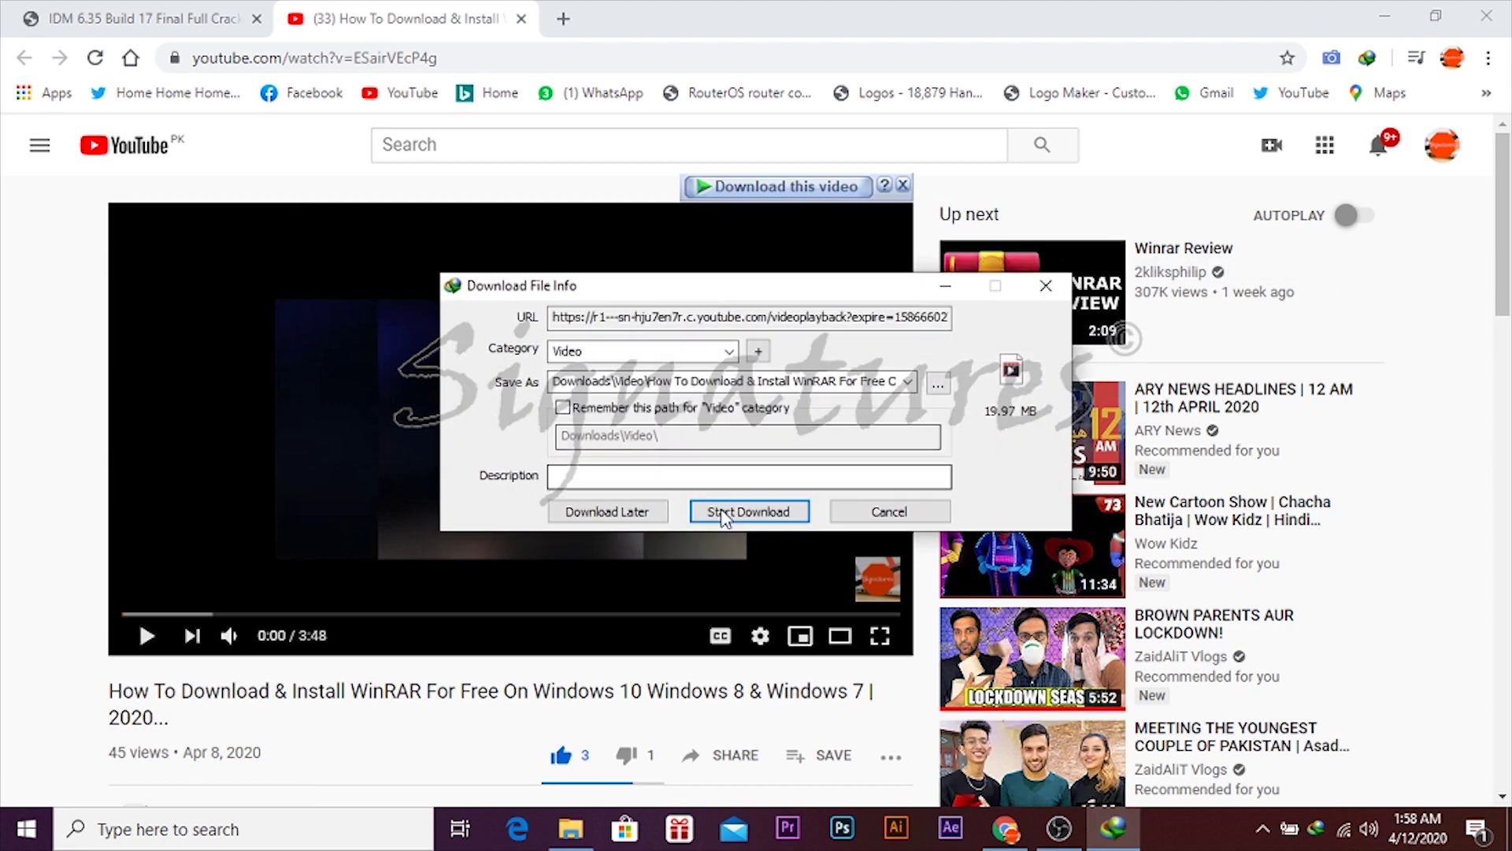
click(777, 514)
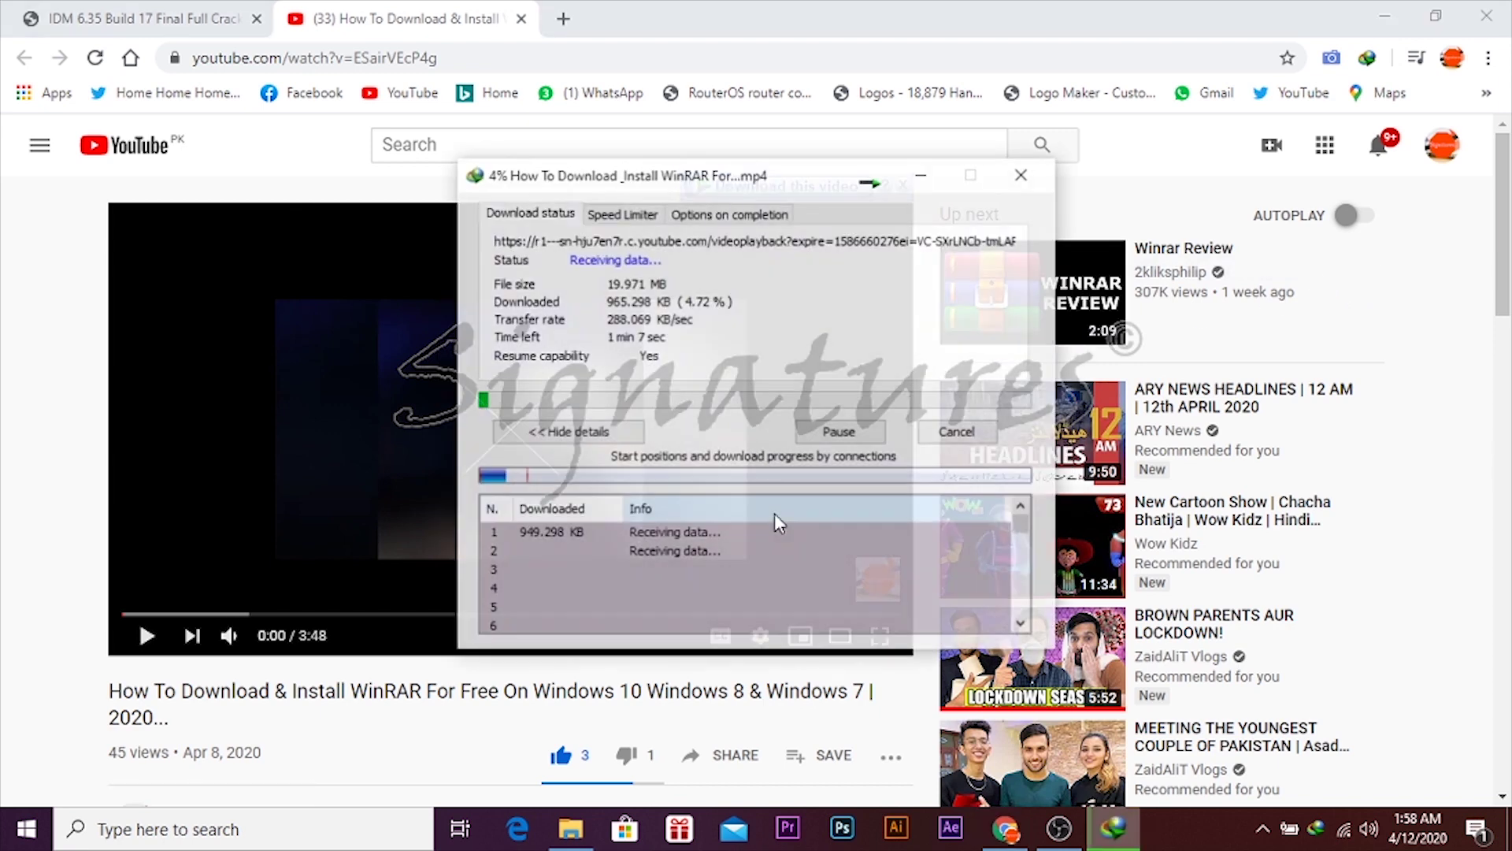